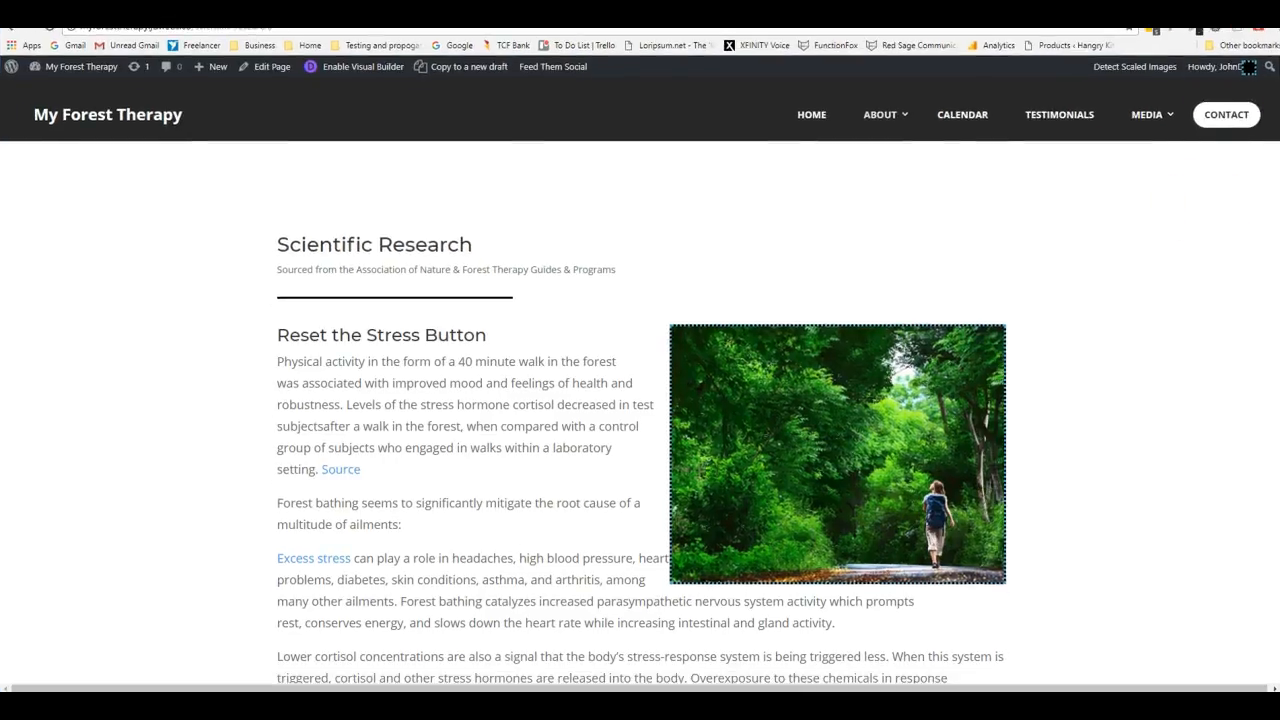
Step: Narrow the browser window to mobile width to check the Scientific Research page's layout, and widen it again
left_click_drag(1277, 249, 487, 235)
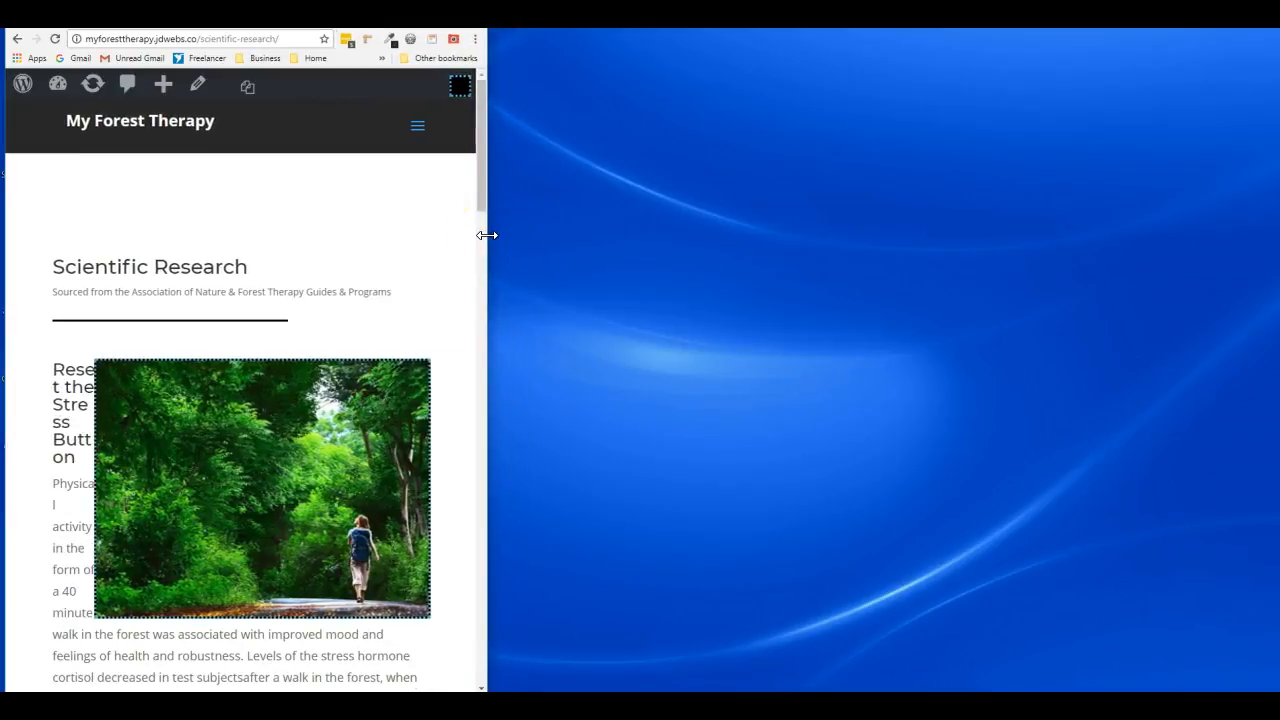
left_click_drag(487, 235, 1238, 252)
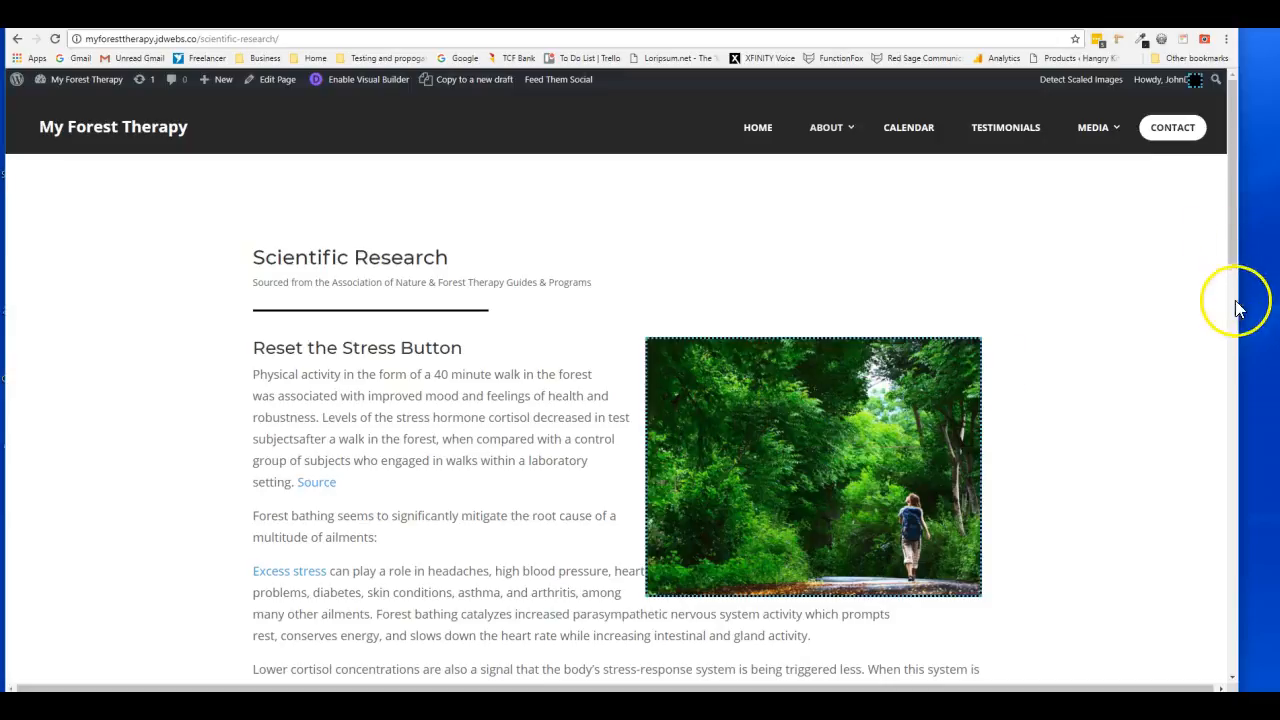
left_click_drag(1239, 303, 1276, 303)
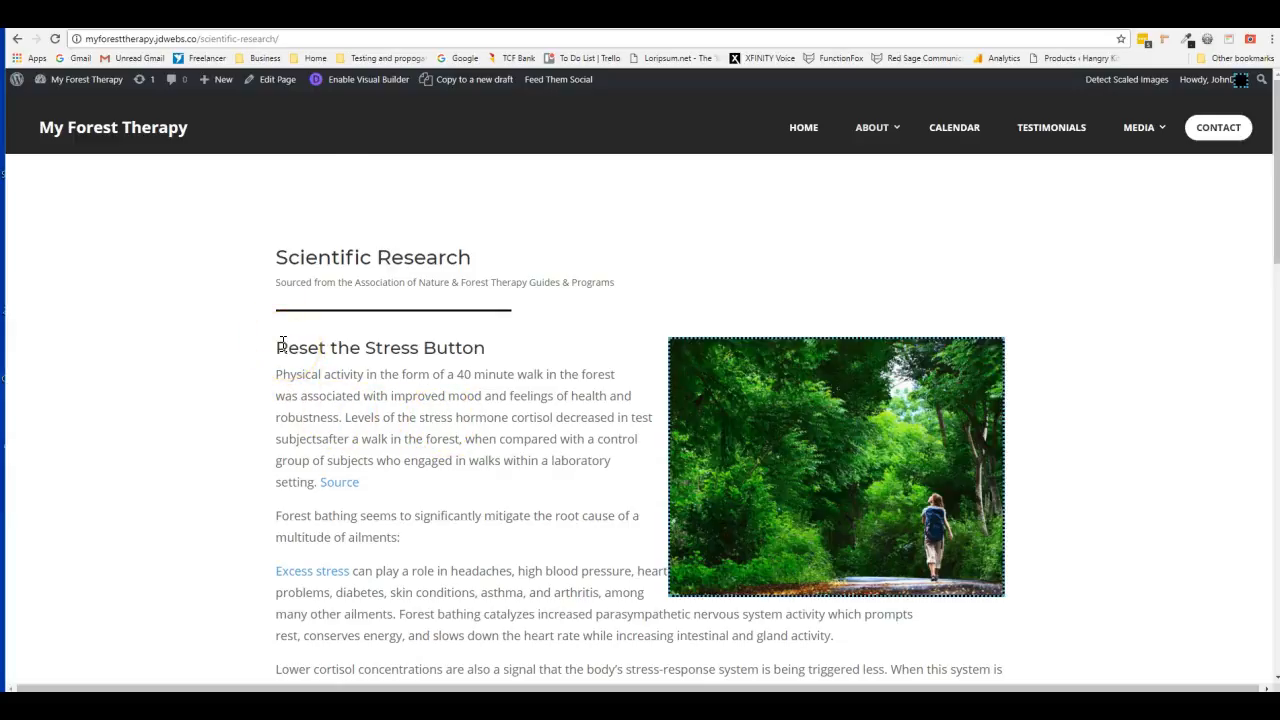
Step: Open the Scientific Research page in the visual builder and look through its text content
left_click(349, 83)
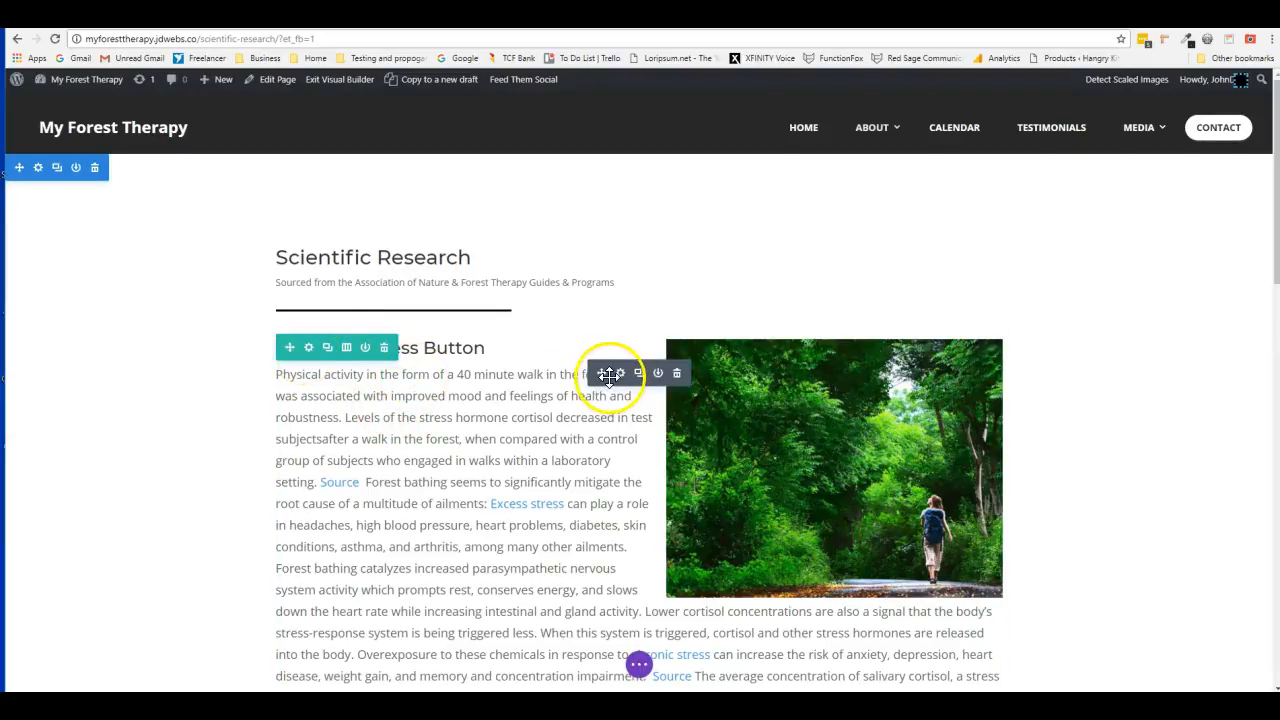
scroll(609, 376, "down", 8)
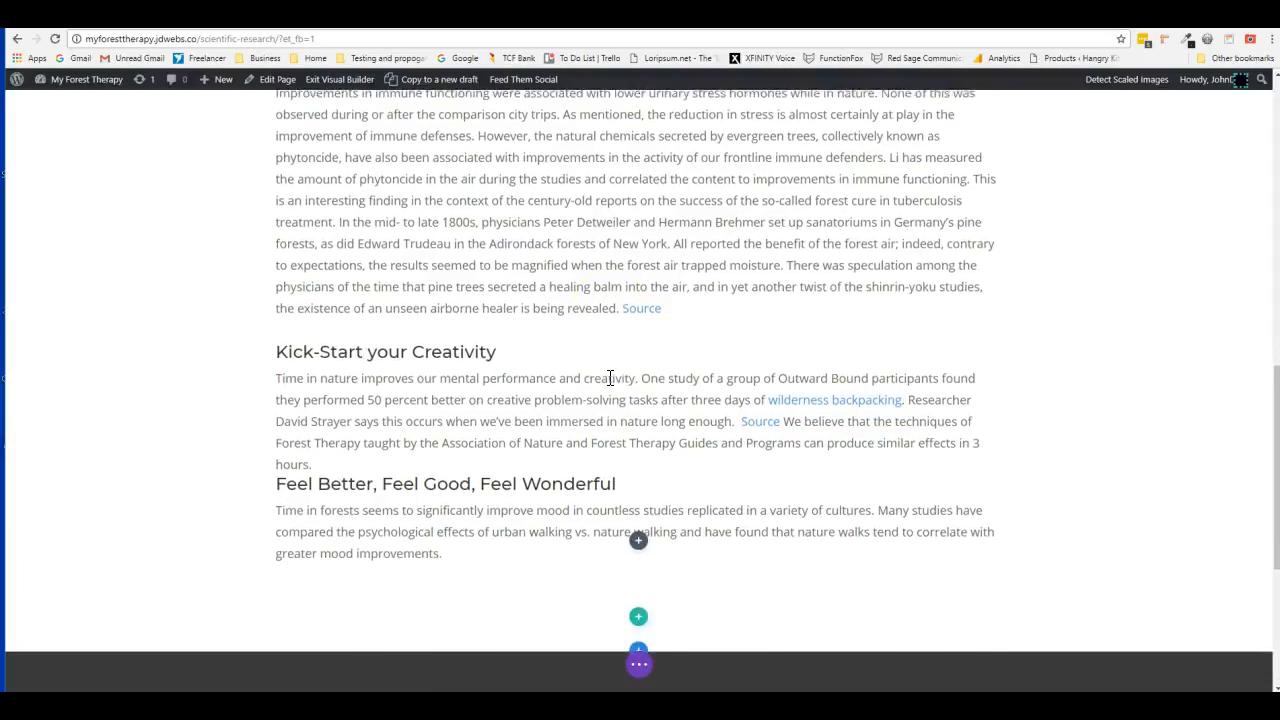
scroll(609, 376, "down", 2)
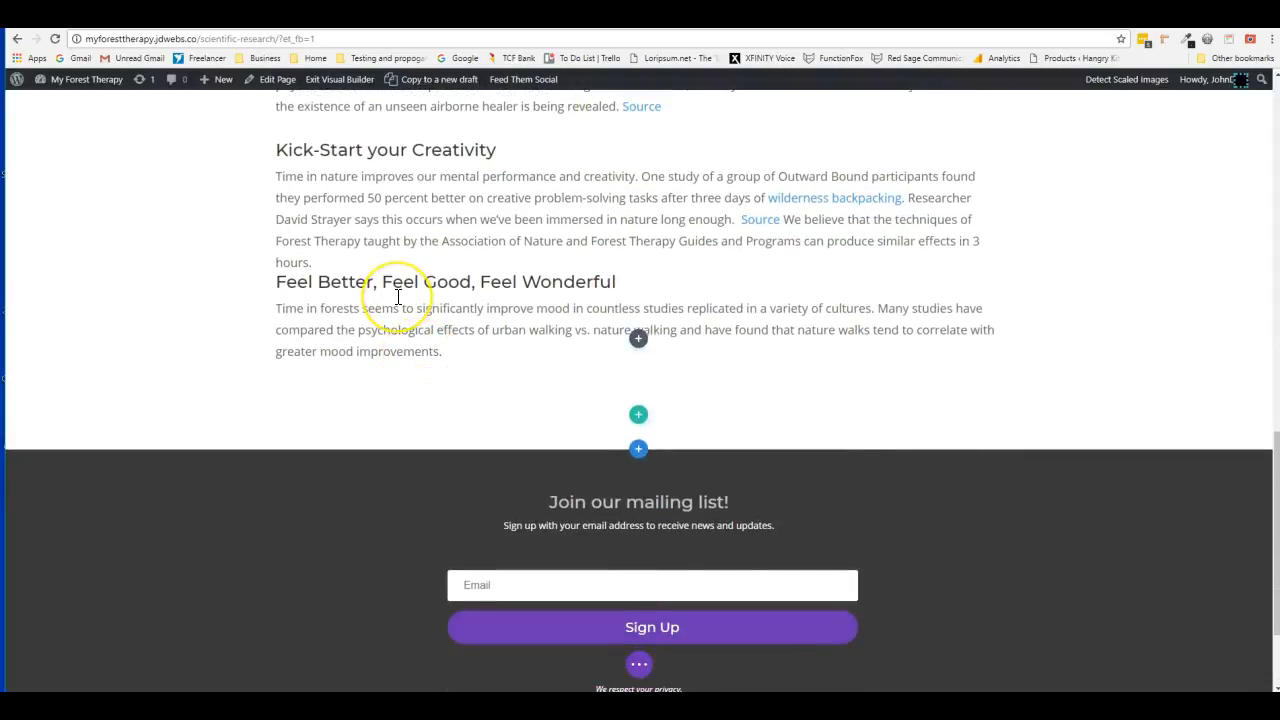
scroll(397, 296, "up", 10)
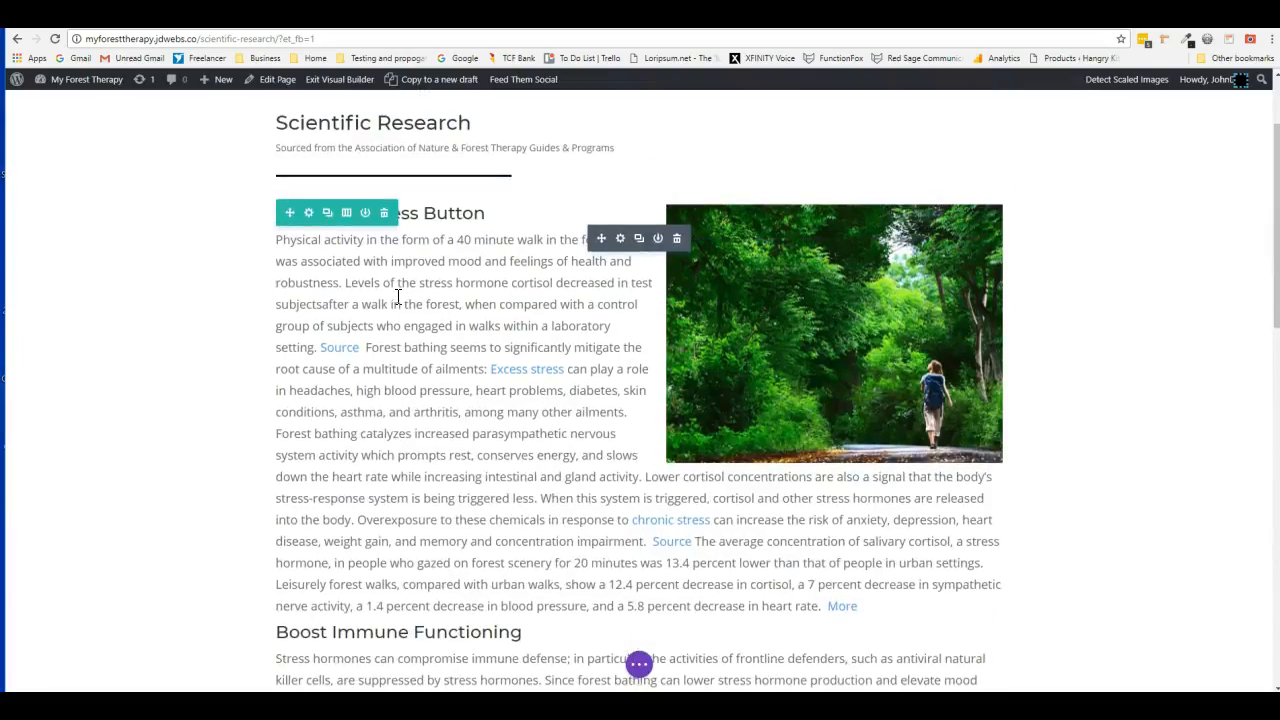
scroll(397, 296, "up", 1)
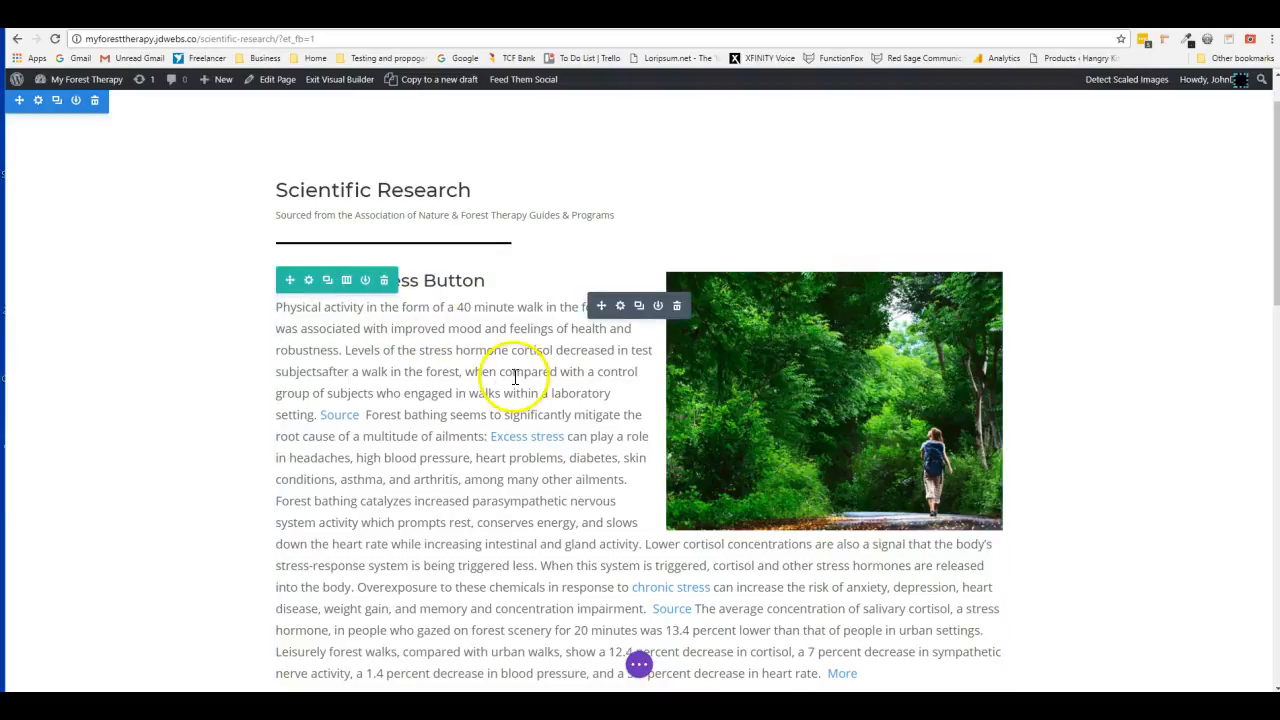
left_click(709, 391)
left_click(521, 377)
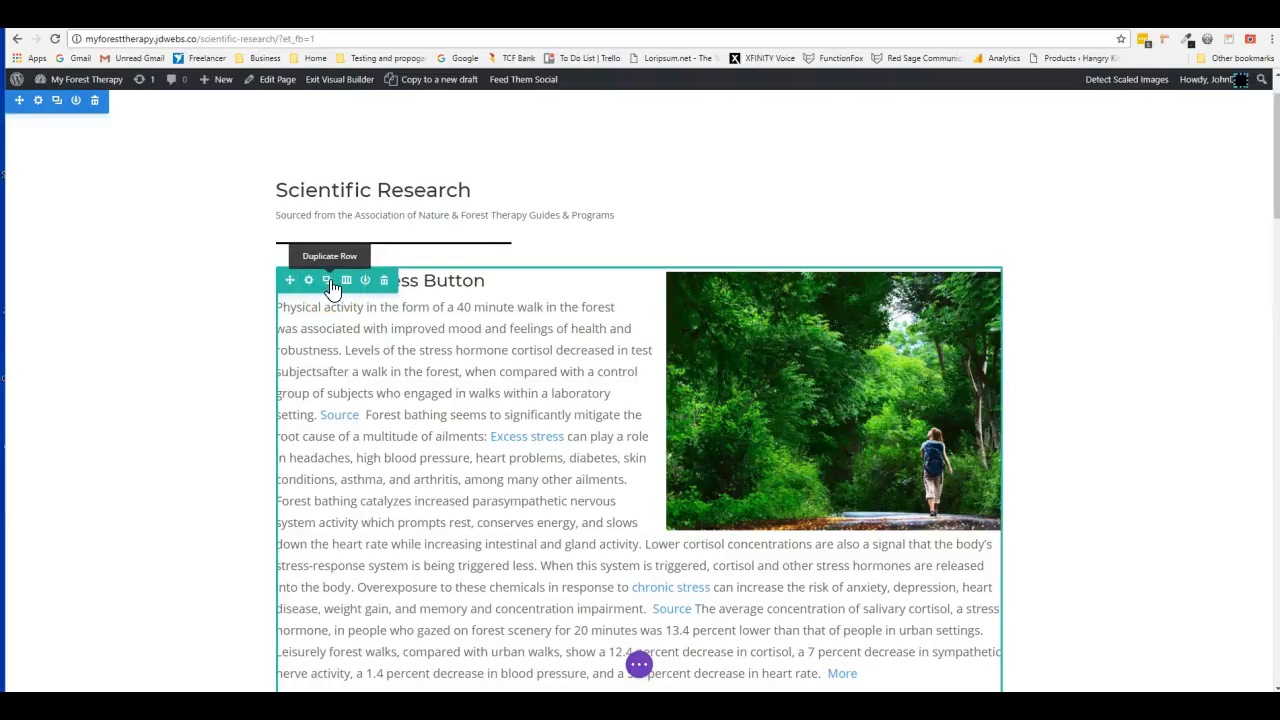
Step: Duplicate the row that holds the research text and the forest image
left_click(443, 395)
scroll(443, 390, "down", 9)
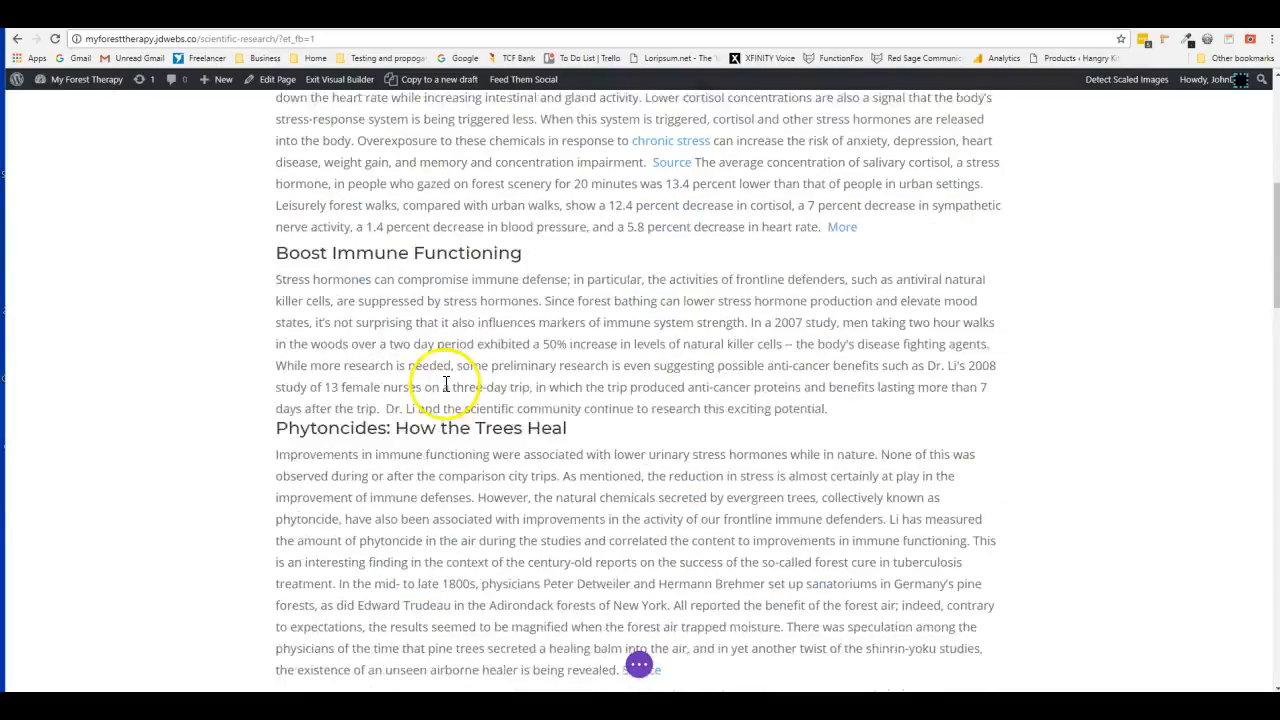
scroll(443, 380, "down", 3)
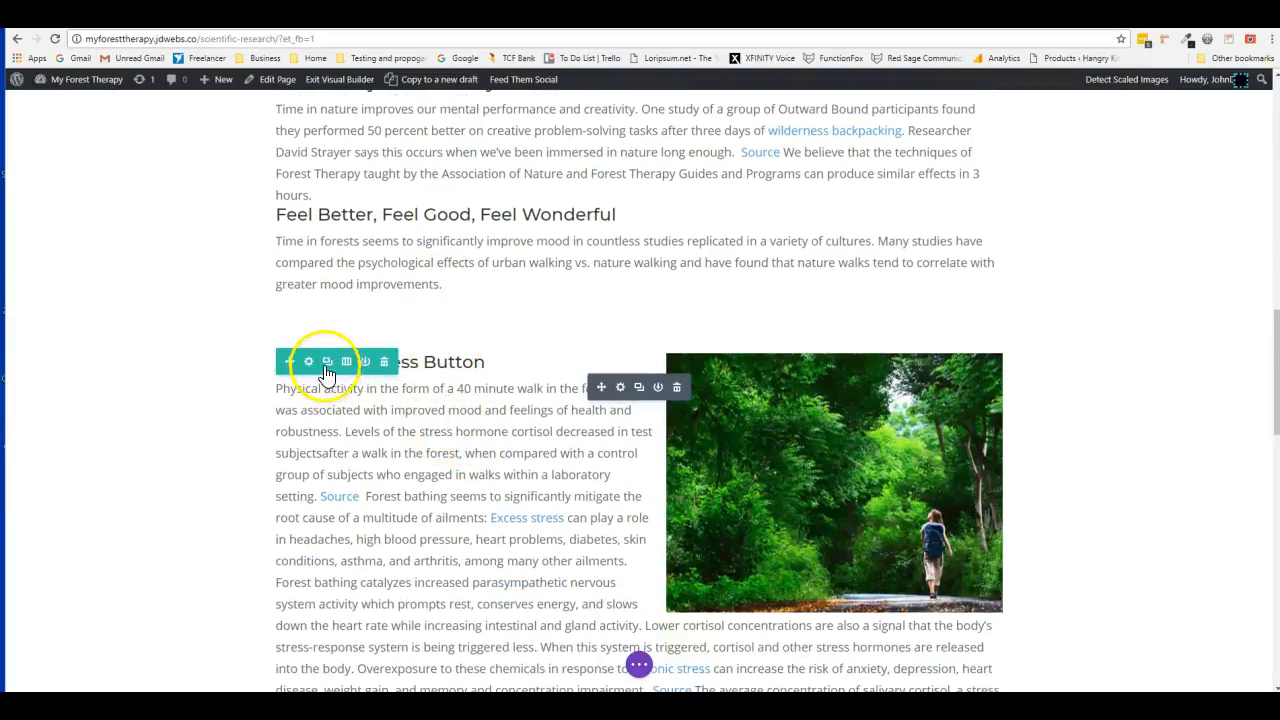
Step: Change the layout of the first of the two identical rows to two equal columns
left_click_drag(318, 372, 462, 297)
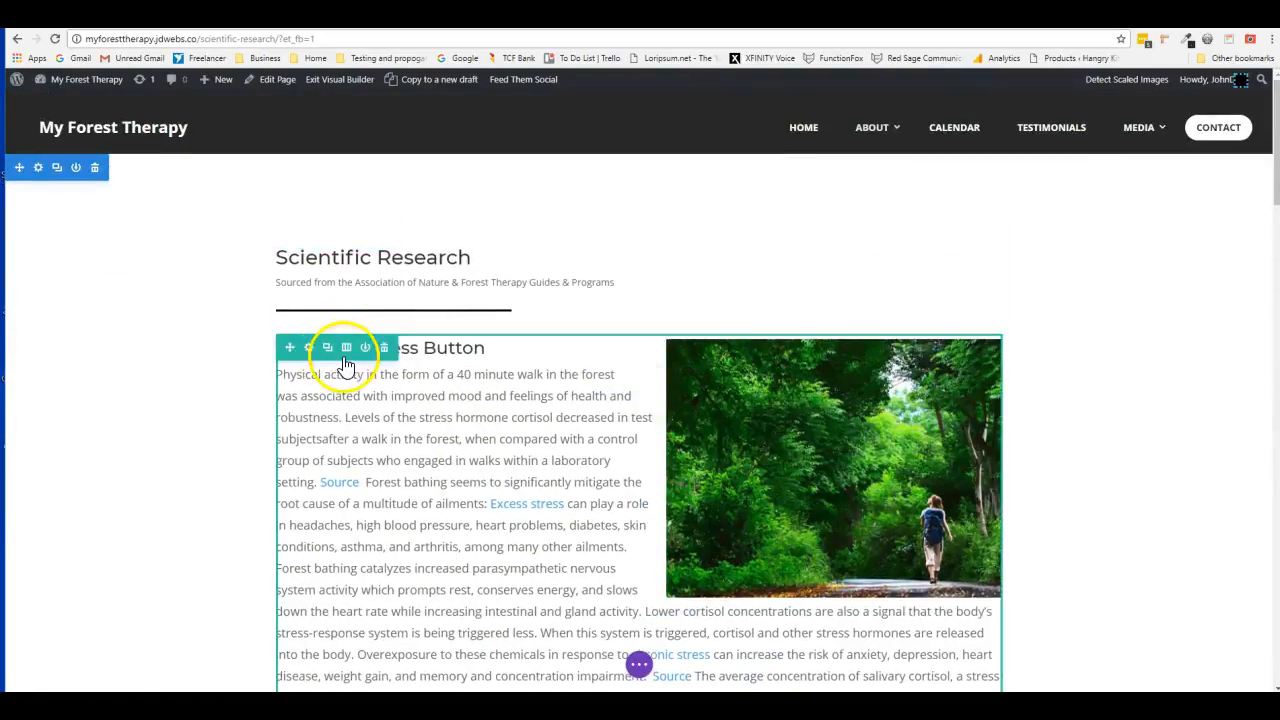
left_click(346, 350)
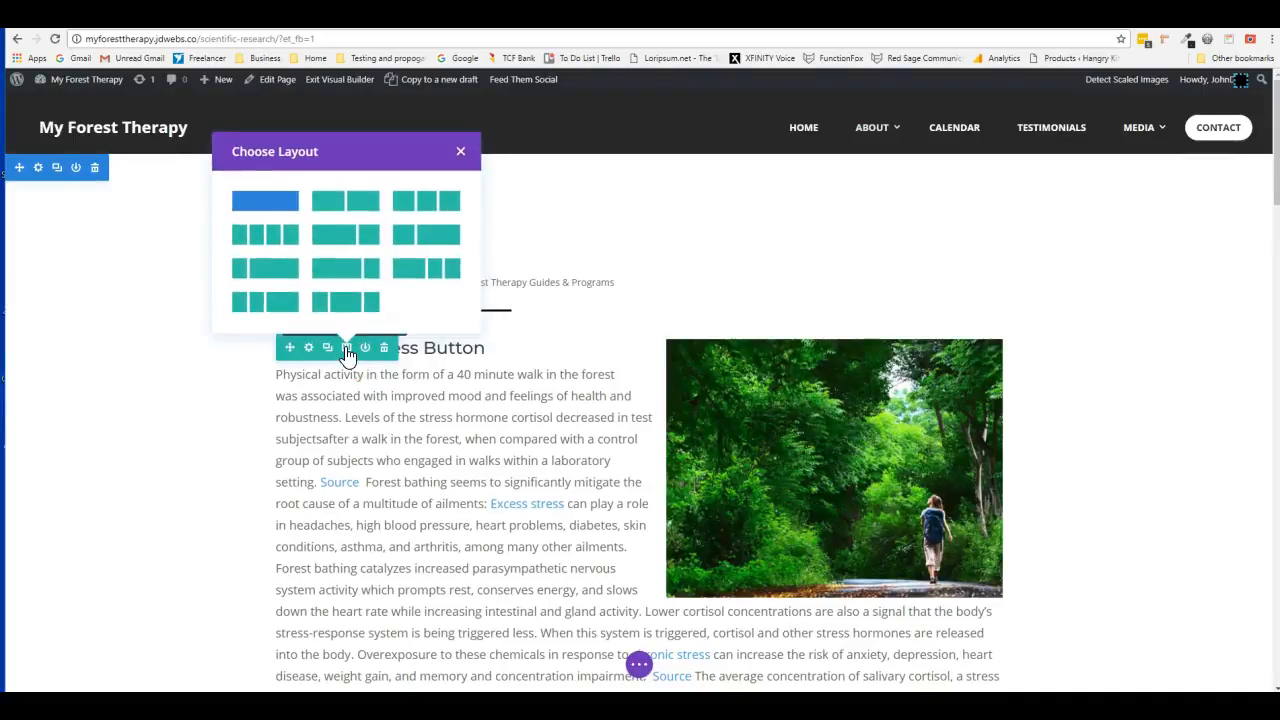
left_click(346, 203)
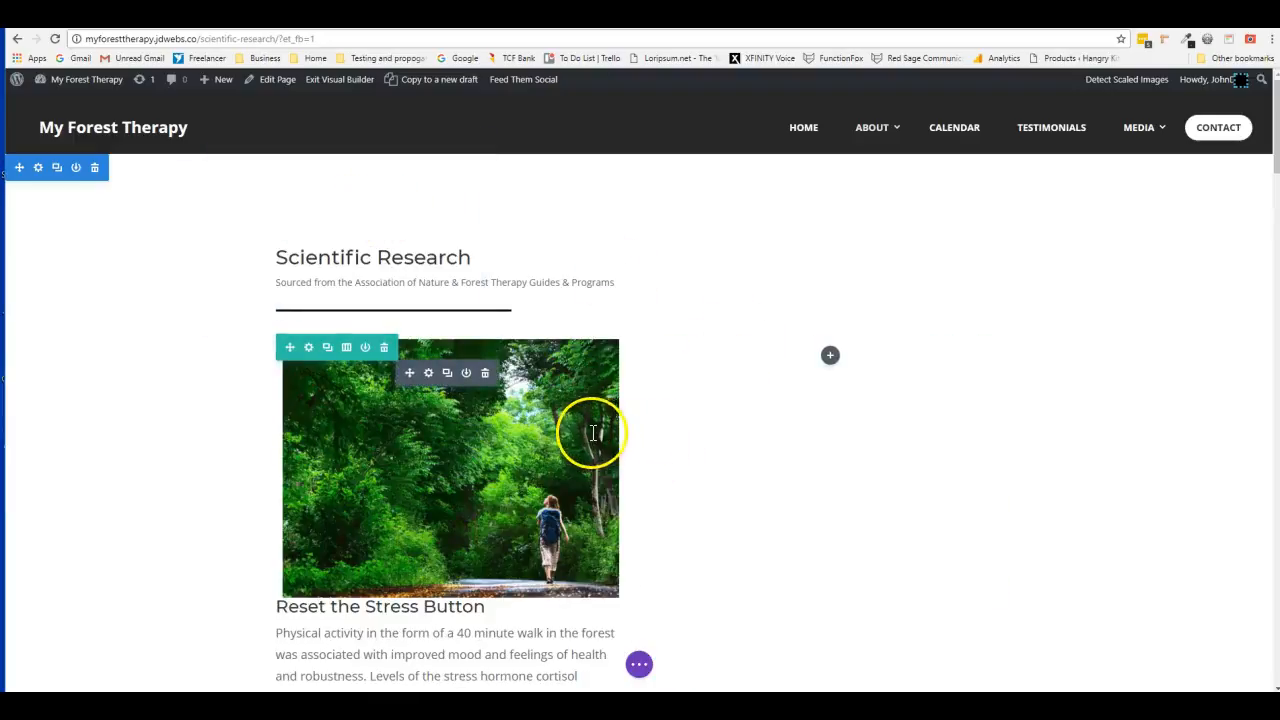
Step: Delete the forest image from the text module in the two-column row and save the module
scroll(592, 433, "down", 2)
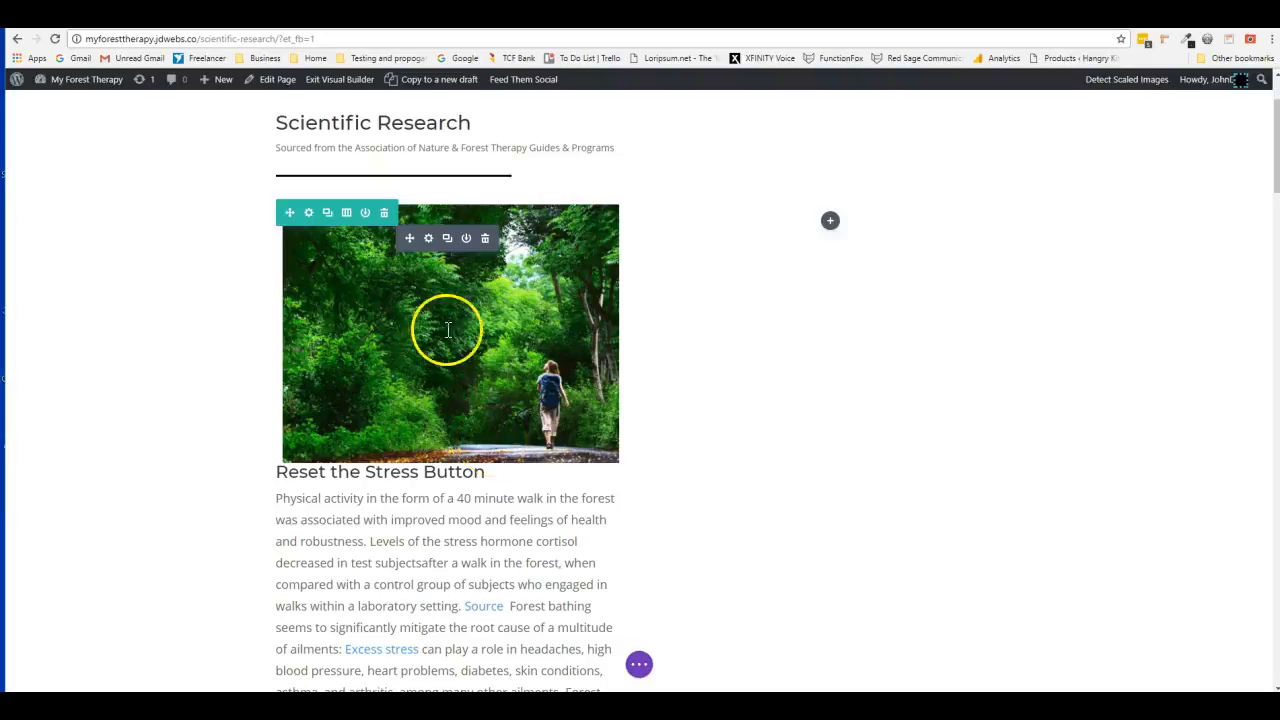
left_click(429, 240)
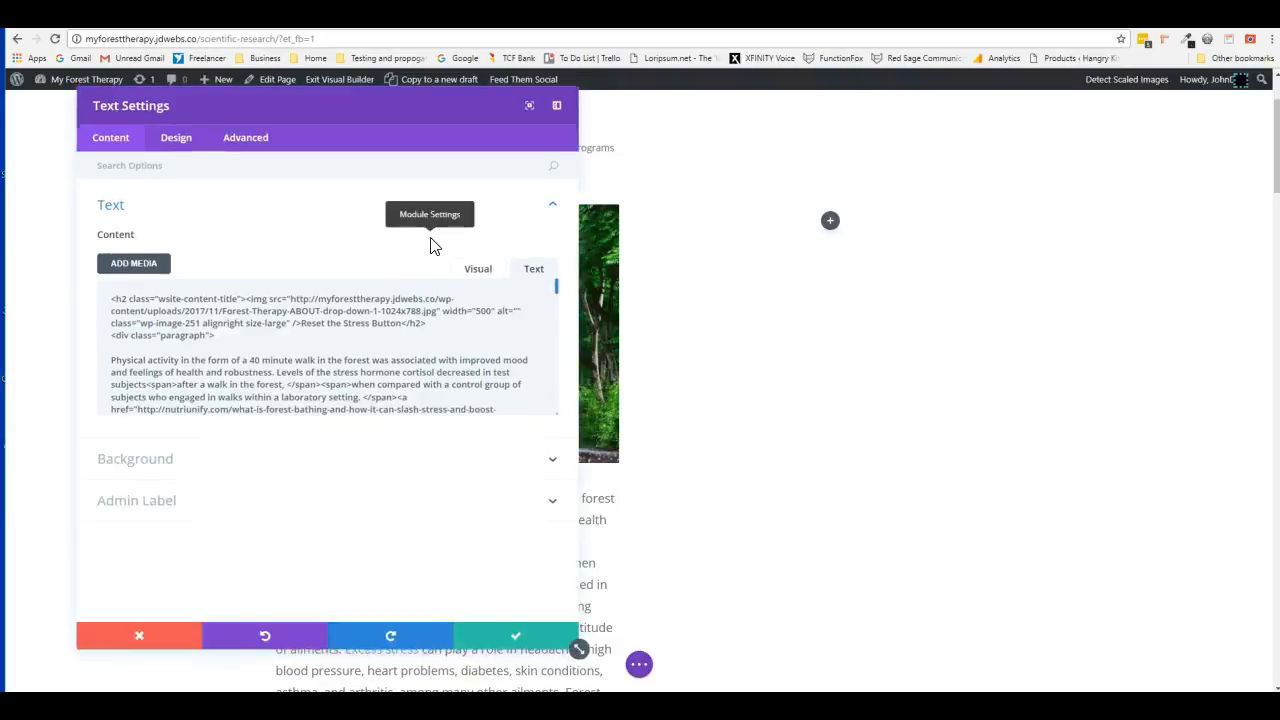
left_click(470, 272)
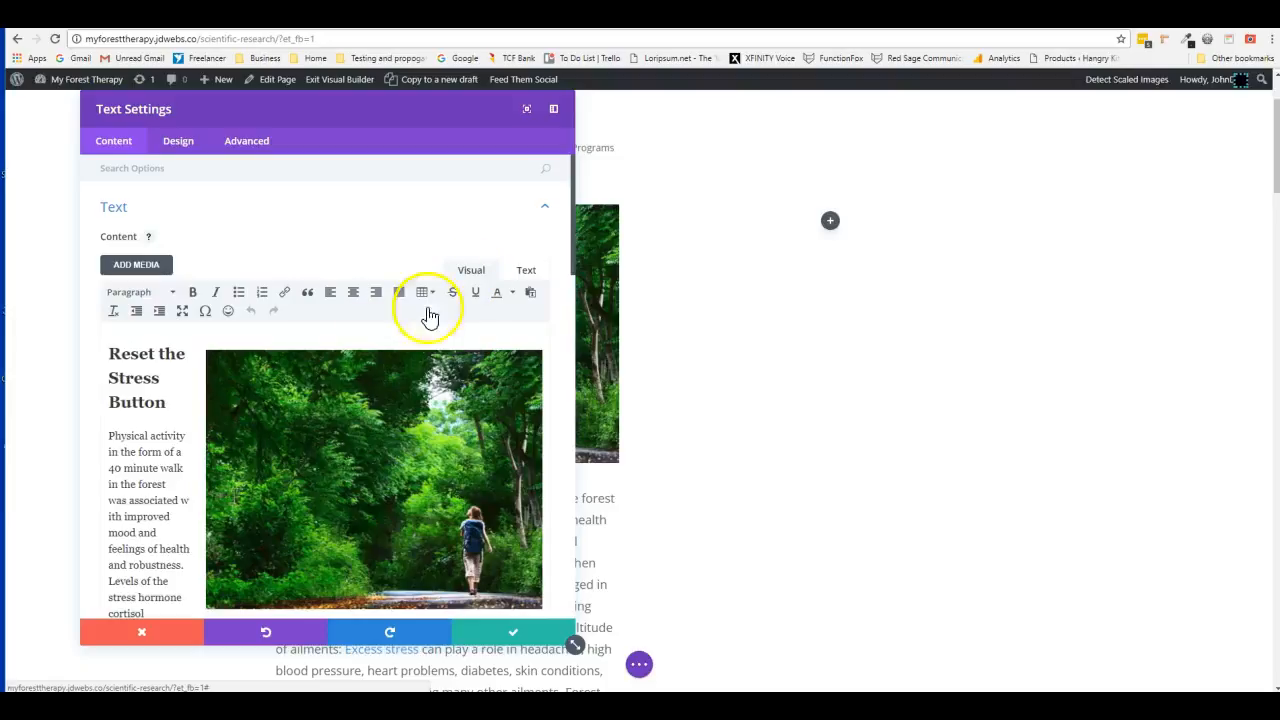
scroll(166, 401, "down", 3)
left_click(305, 324)
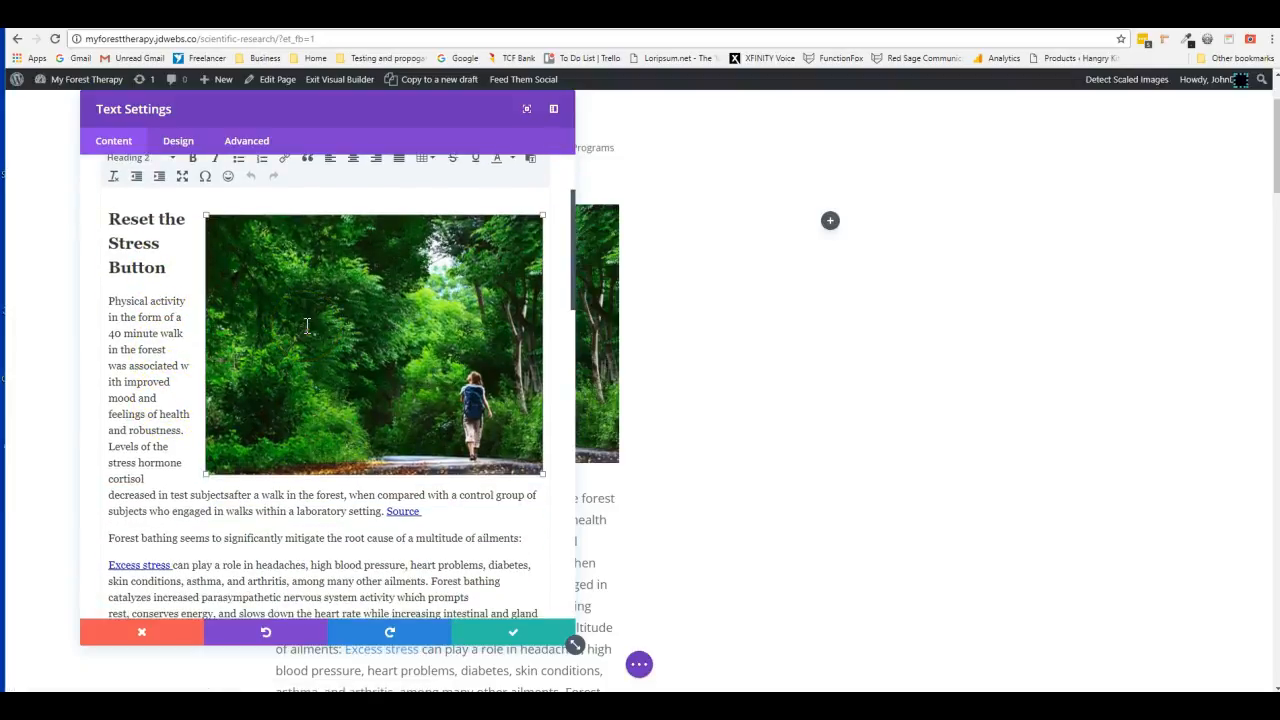
key("Delete")
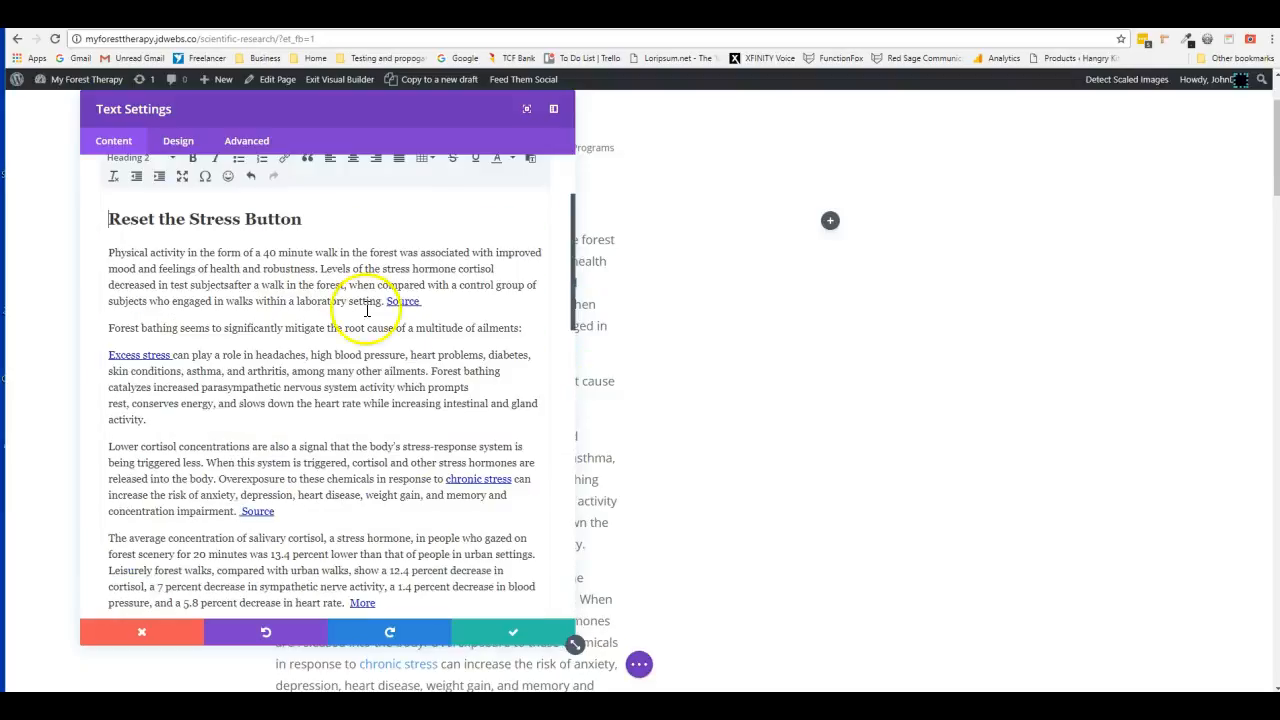
left_click(515, 640)
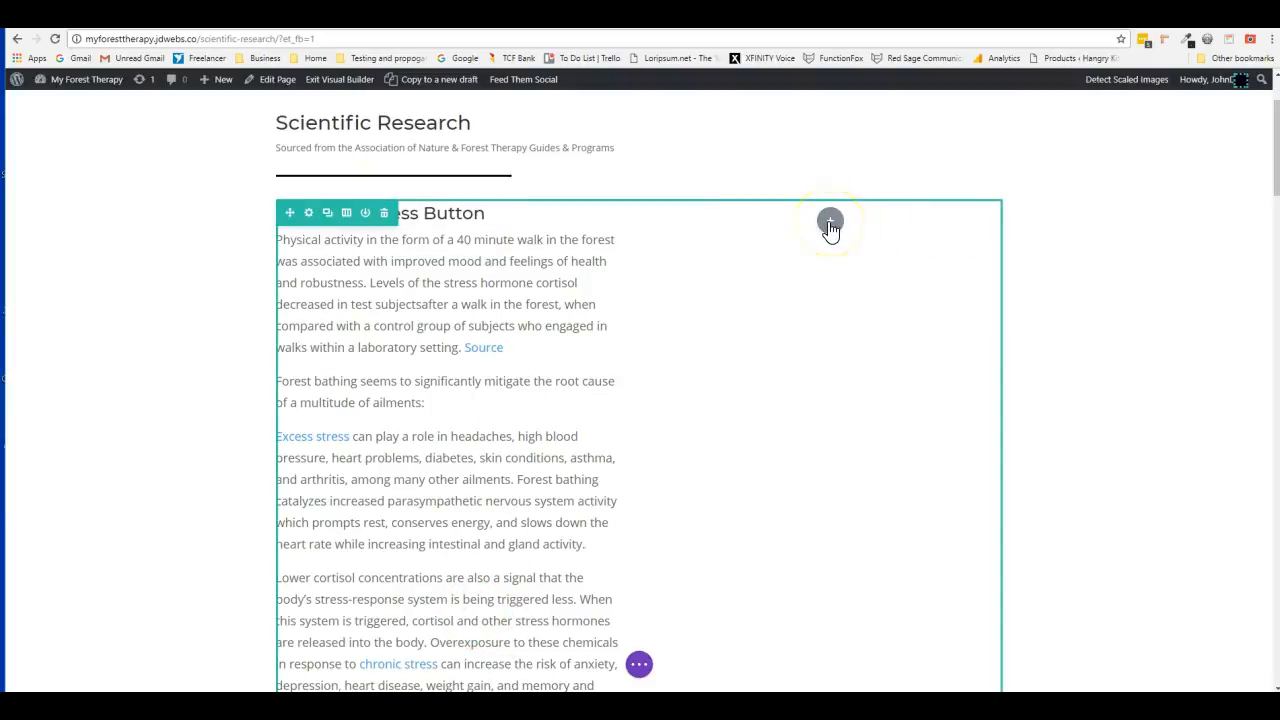
Step: Insert an Image module into the empty second column of the two-column row
left_click(830, 222)
scroll(872, 366, "down", 4)
scroll(878, 378, "up", 4)
scroll(875, 378, "down", 4)
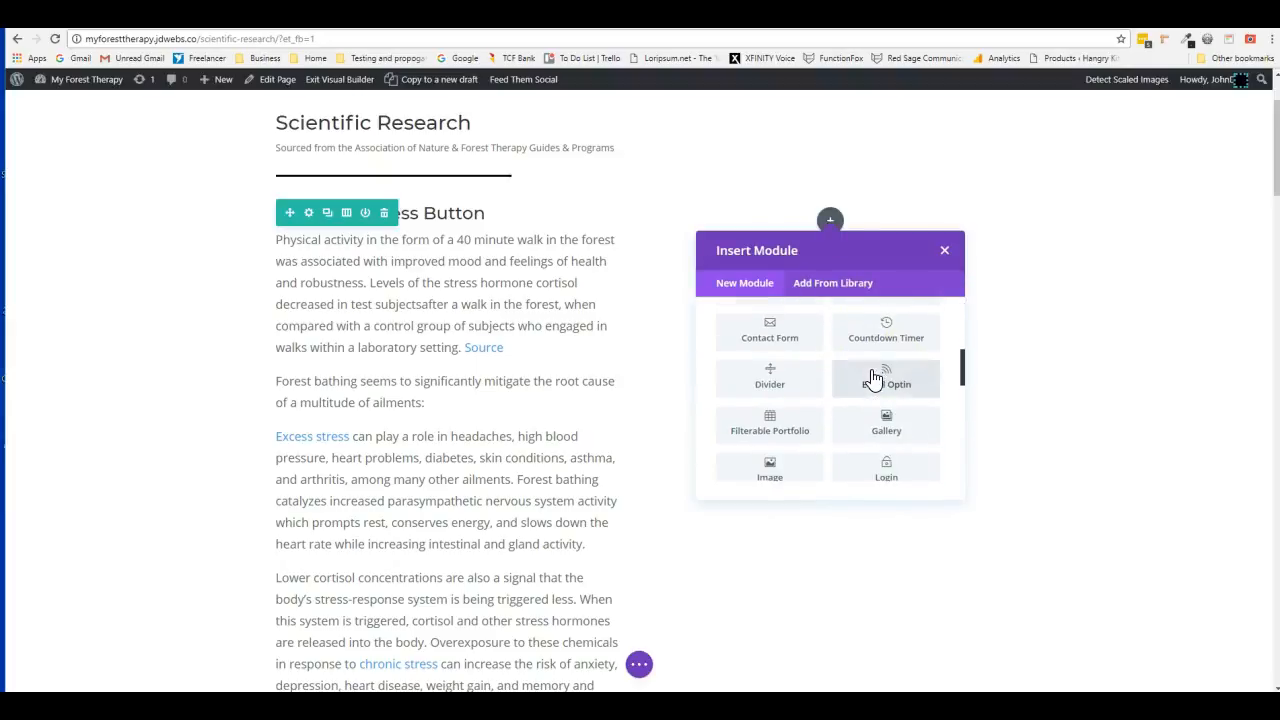
scroll(875, 376, "down", 3)
left_click(766, 338)
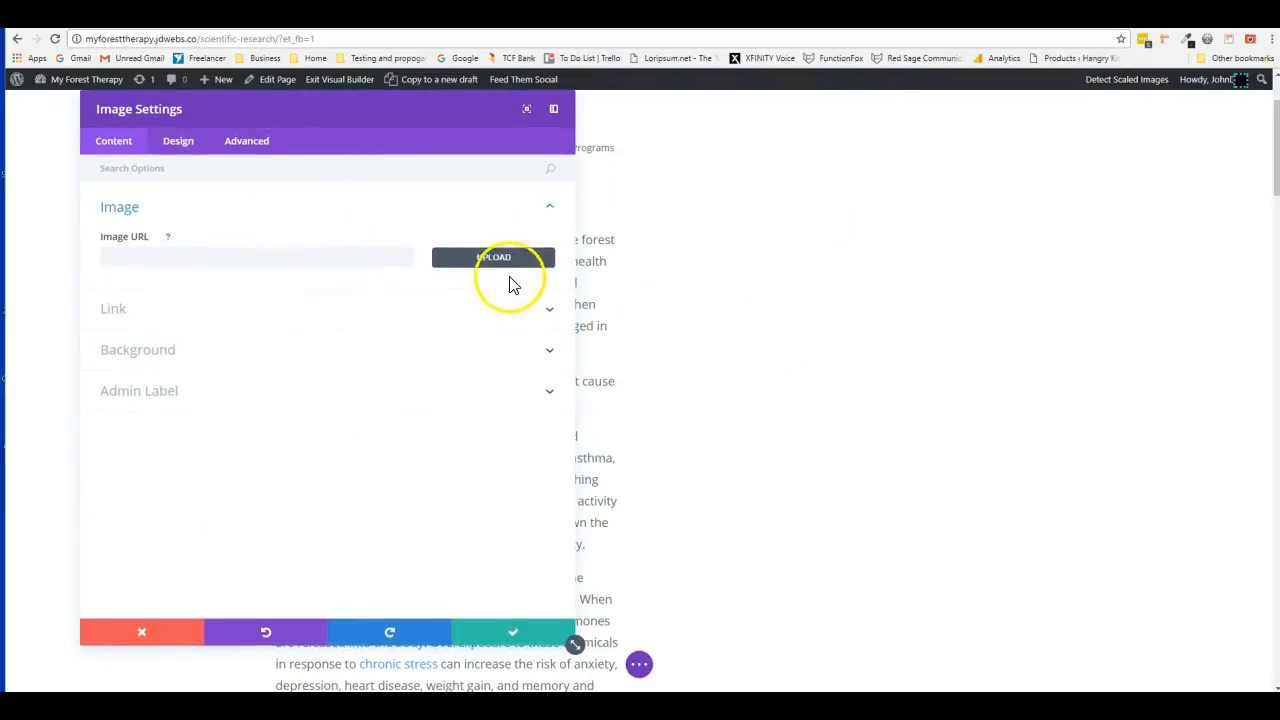
Step: Set the module's image to Forest-Therapy-ABOUT-drop-down-1.jpg from the media library and save the module
left_click(479, 262)
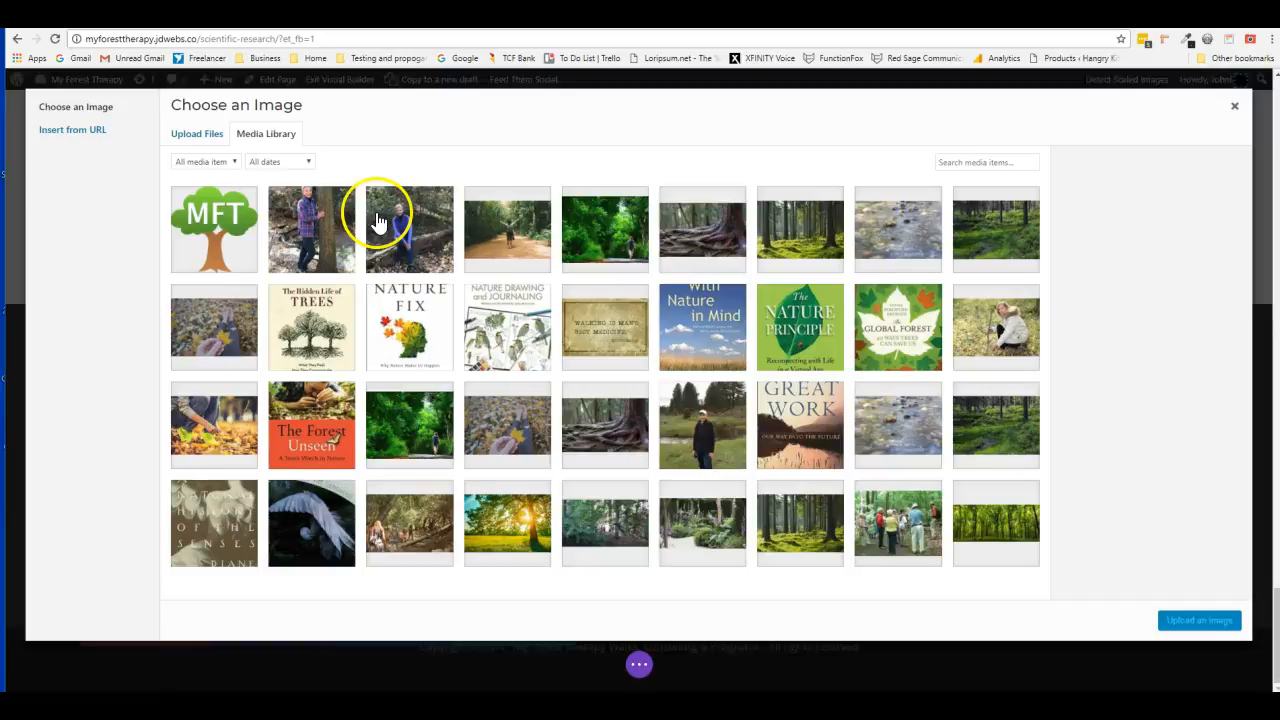
left_click(614, 243)
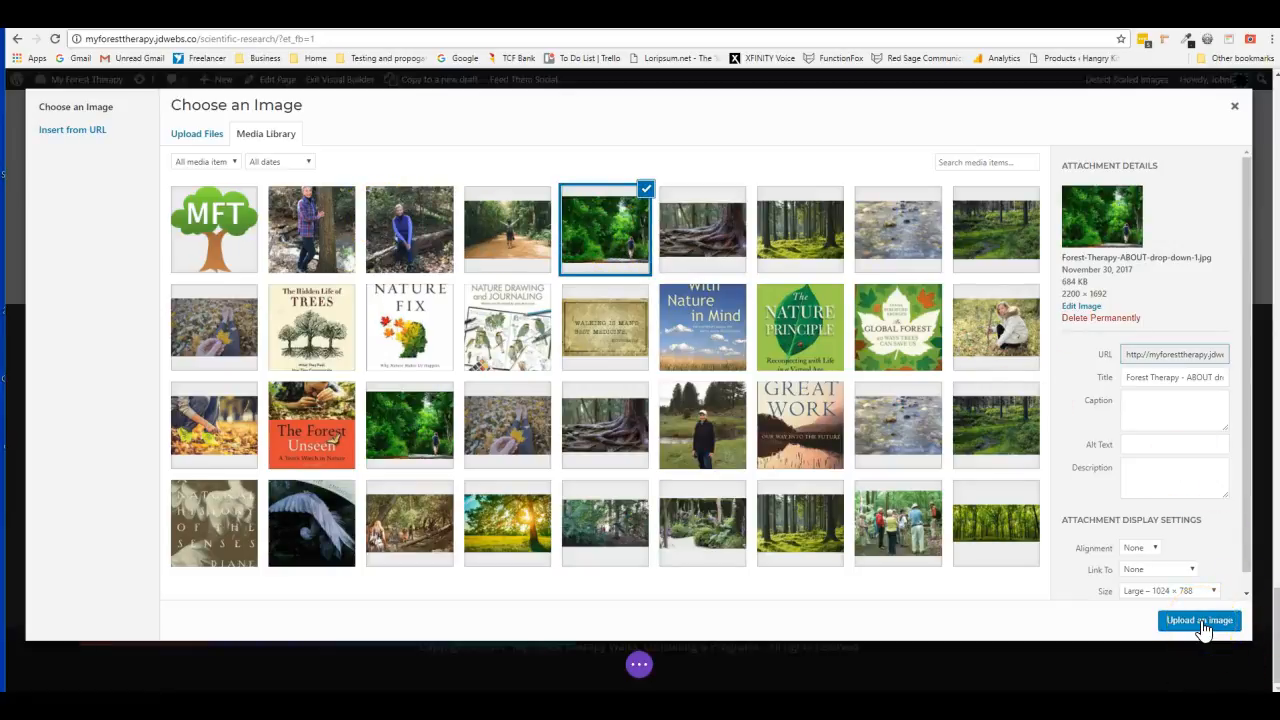
left_click(1203, 628)
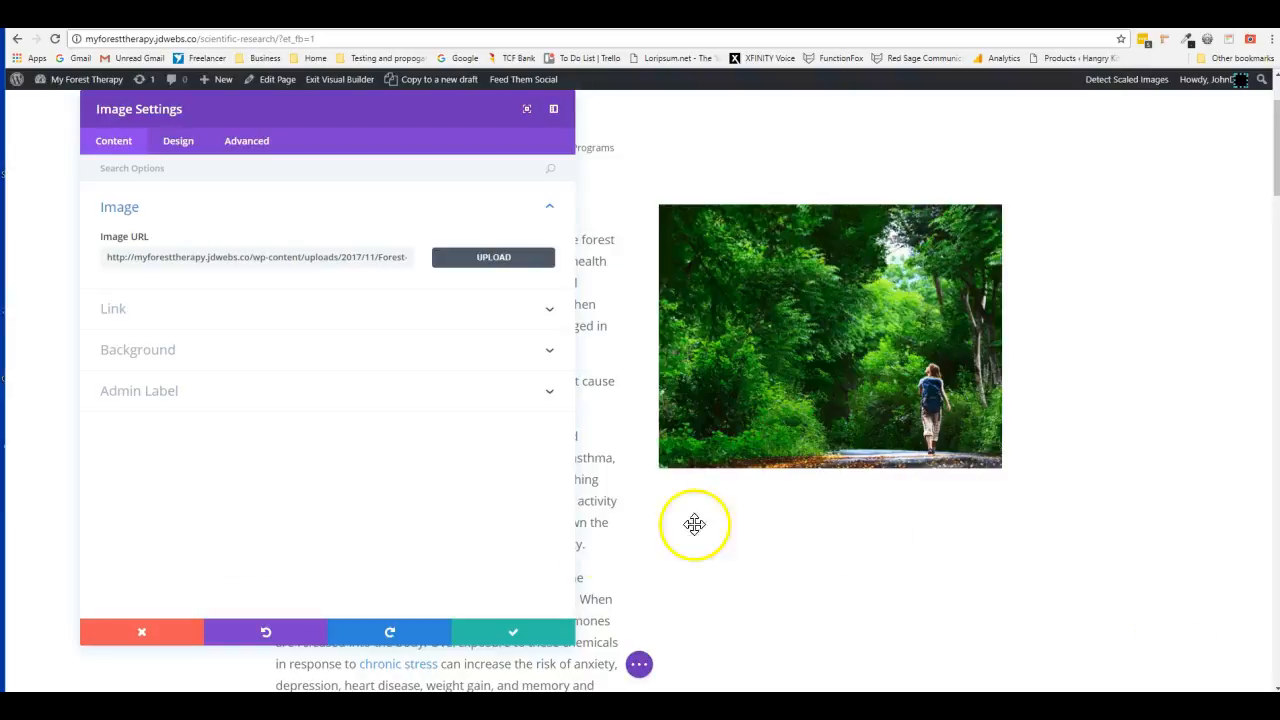
left_click(510, 637)
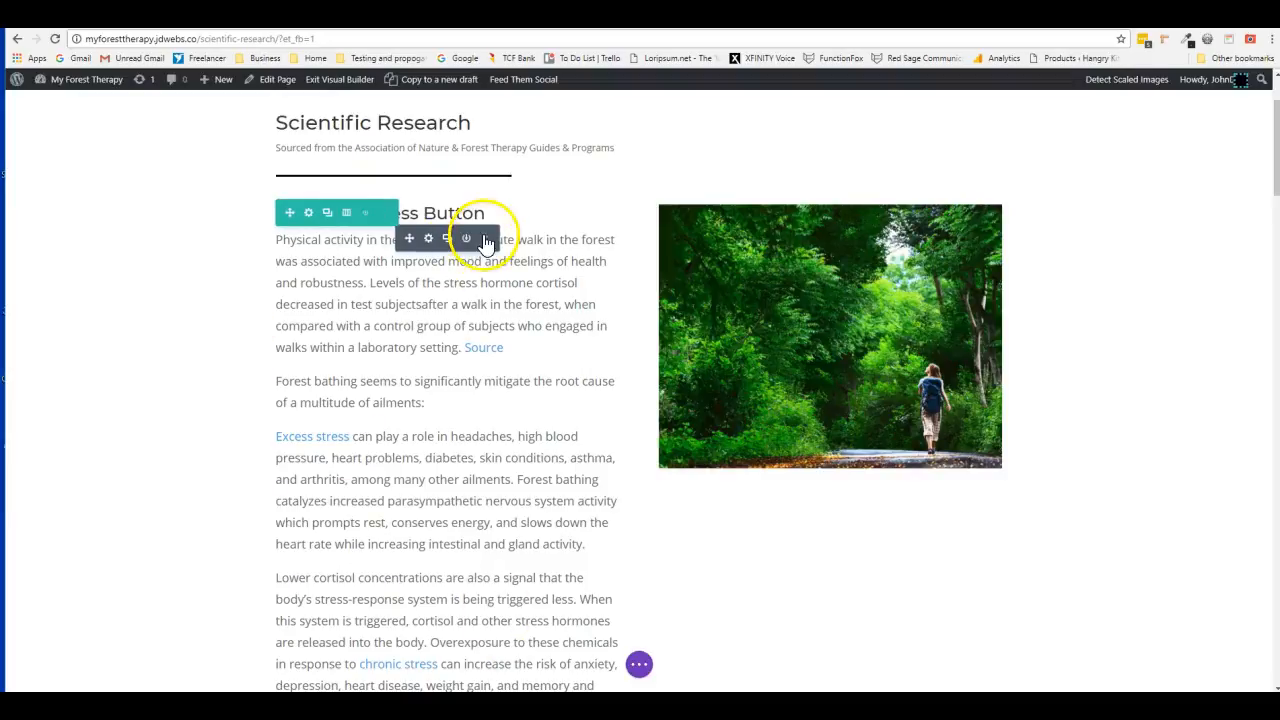
Step: Delete all text in the two-column row from the paragraph starting "Lower cortisol concentrations" to the end
scroll(483, 251, "down", 1)
scroll(483, 251, "down", 10)
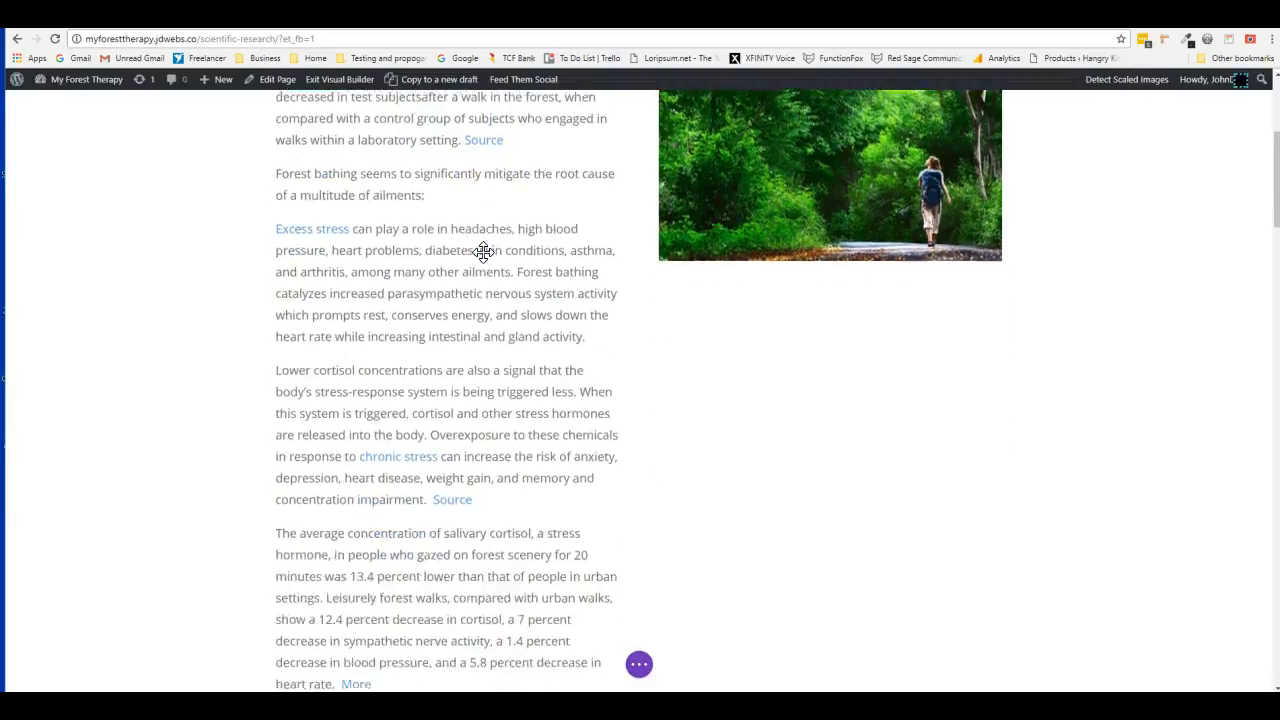
scroll(483, 251, "down", 2)
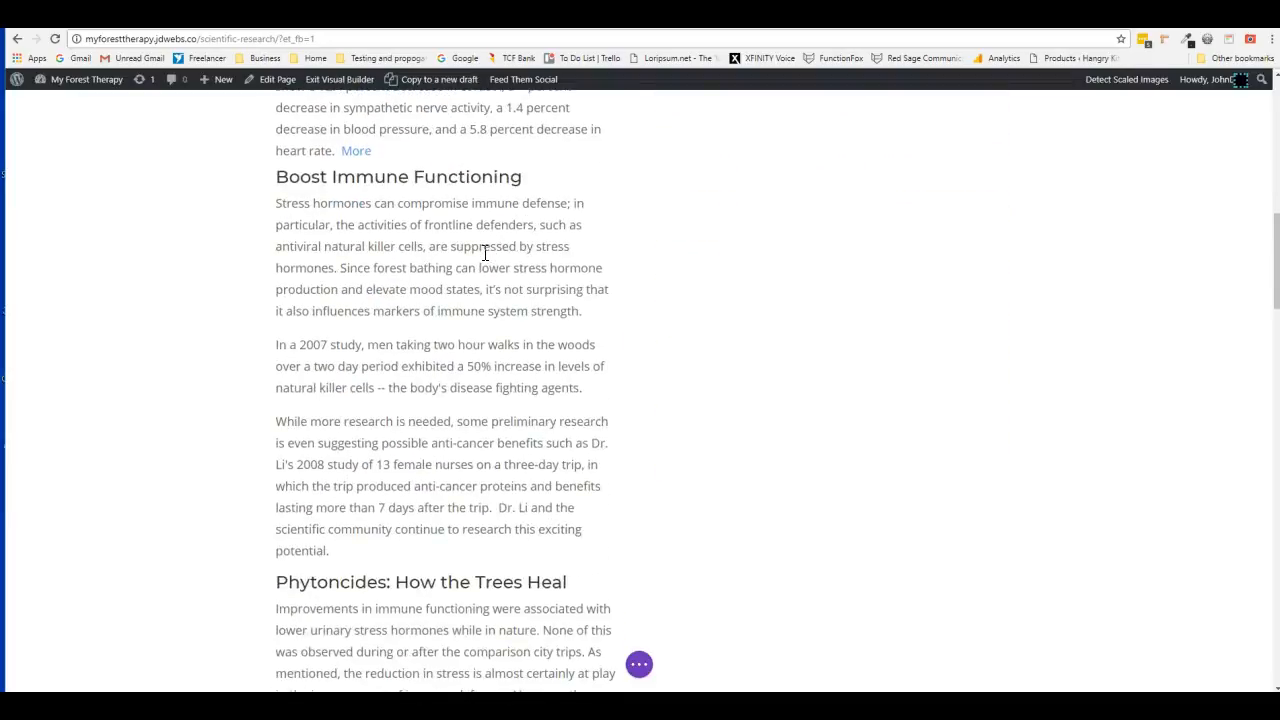
scroll(485, 253, "up", 1)
scroll(485, 253, "up", 15)
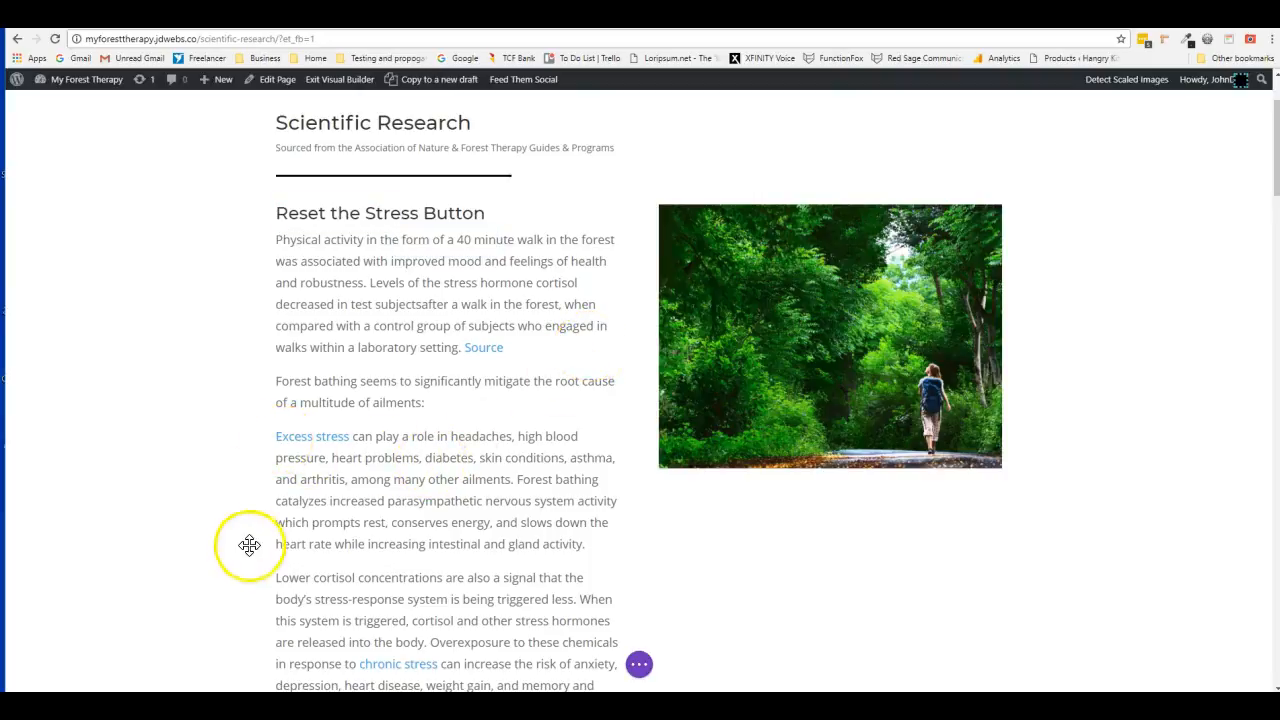
scroll(278, 577, "down", 3)
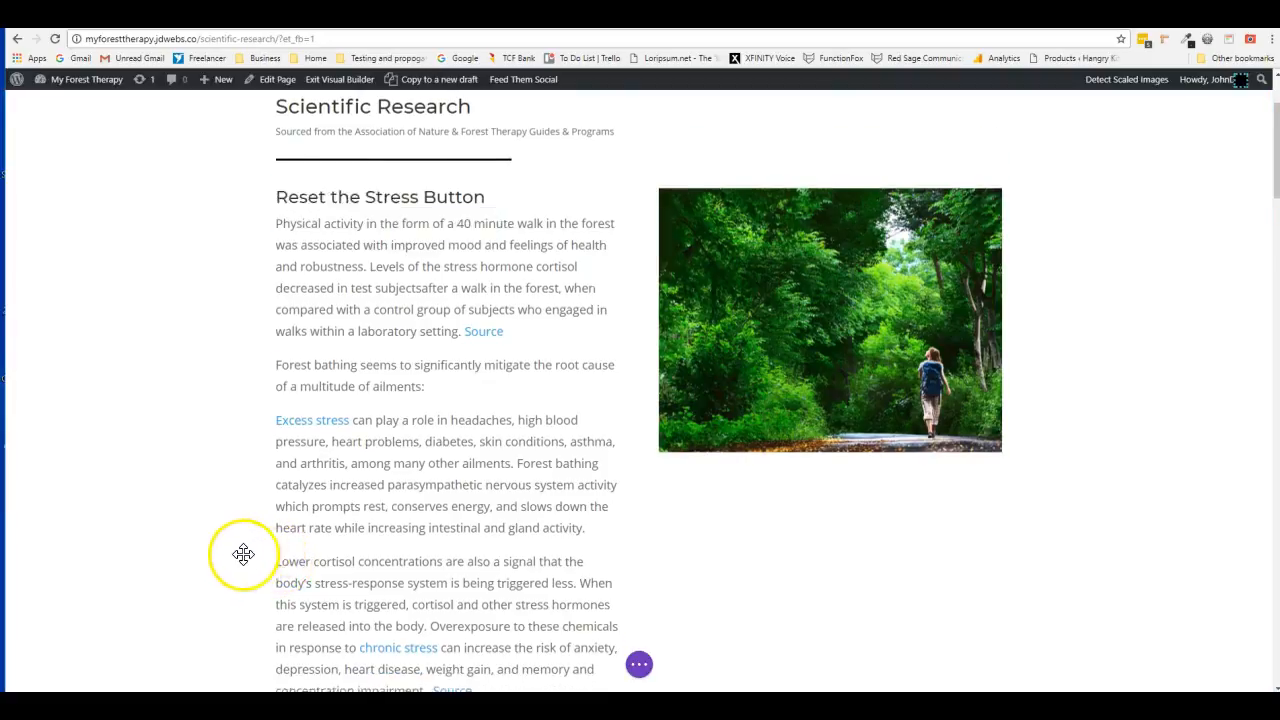
left_click_drag(279, 309, 700, 500)
key("Delete")
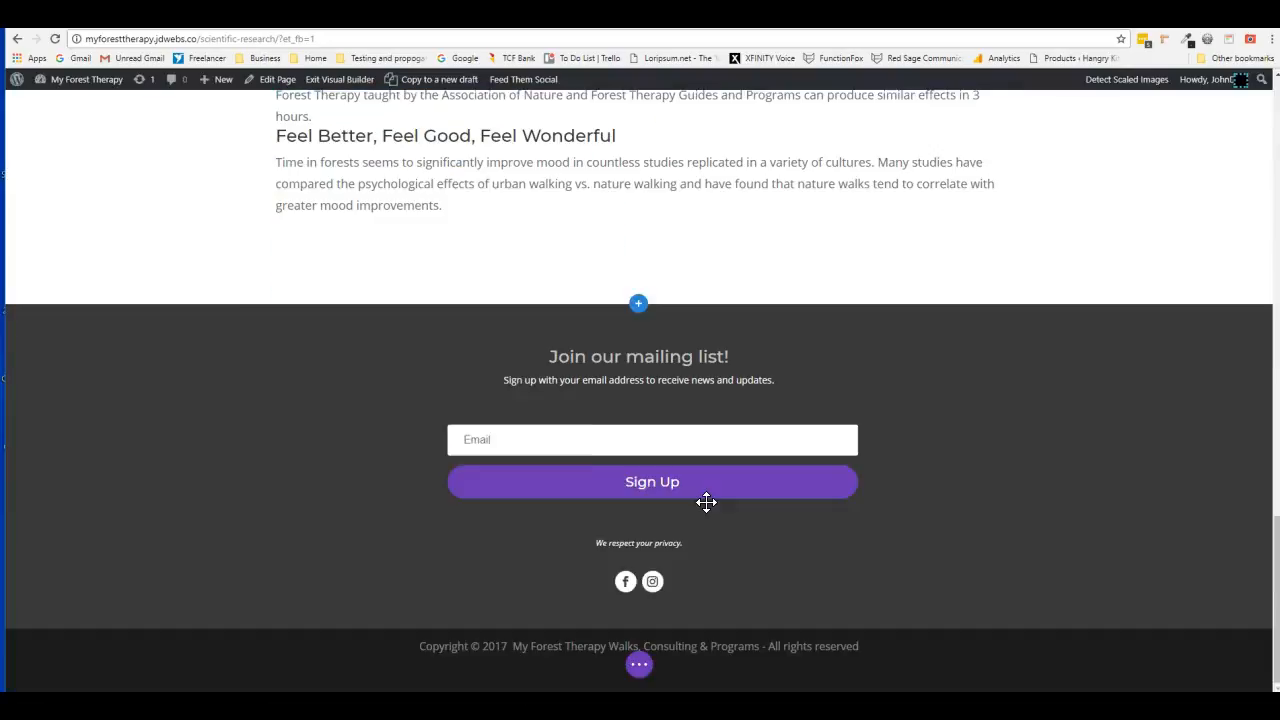
Step: Delete the text from the "Reset the Stress Button" heading through "gland activity." in the full-width text module below the two-column row
scroll(380, 229, "up", 9)
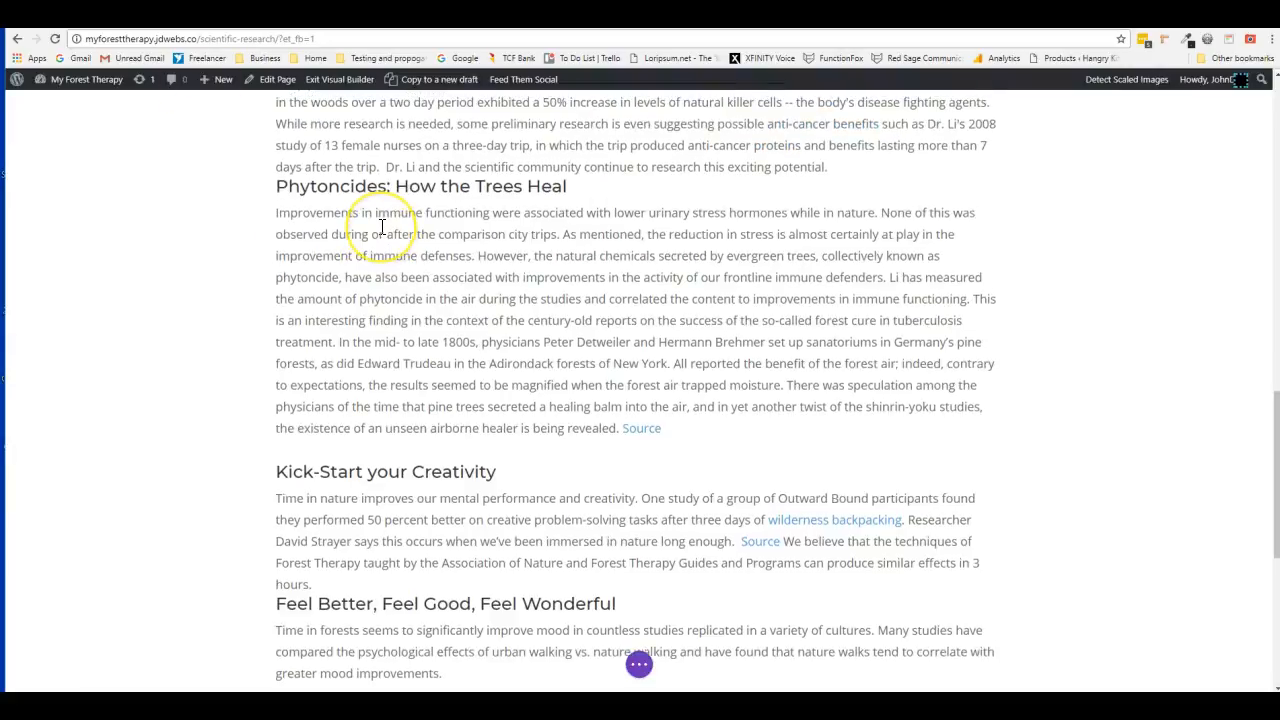
scroll(381, 226, "up", 3)
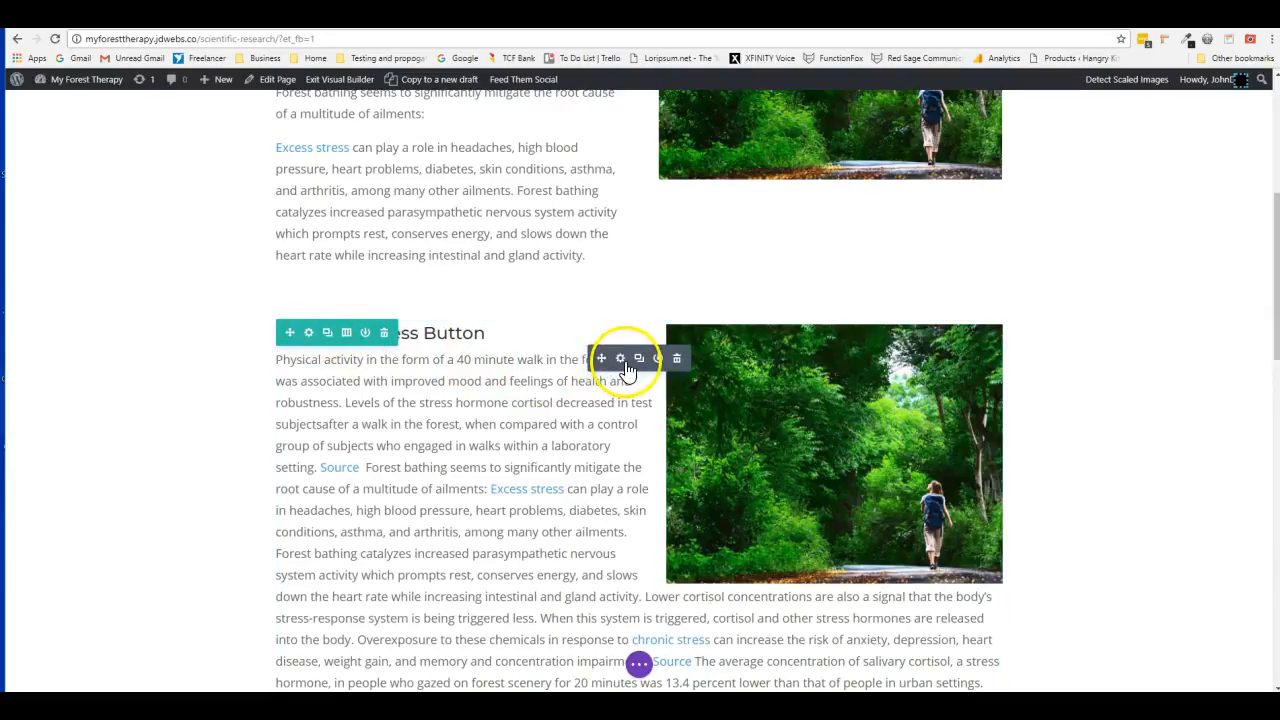
left_click(620, 360)
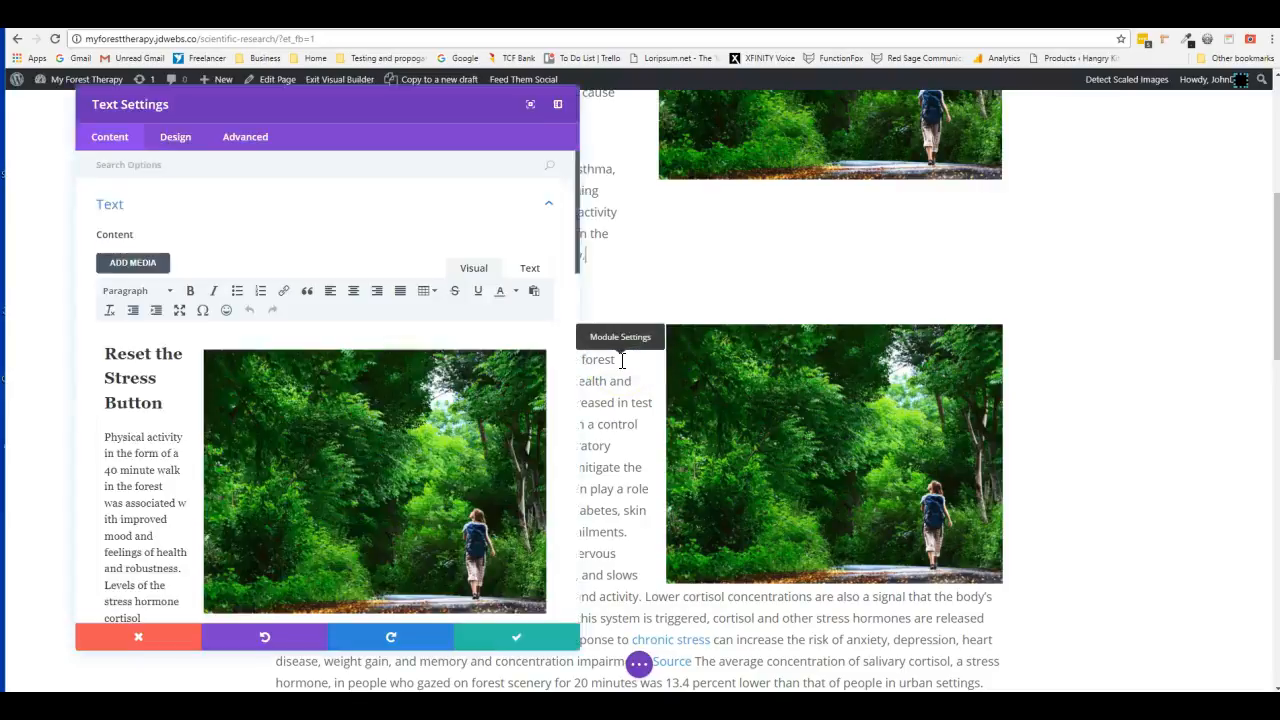
scroll(139, 358, "down", 4)
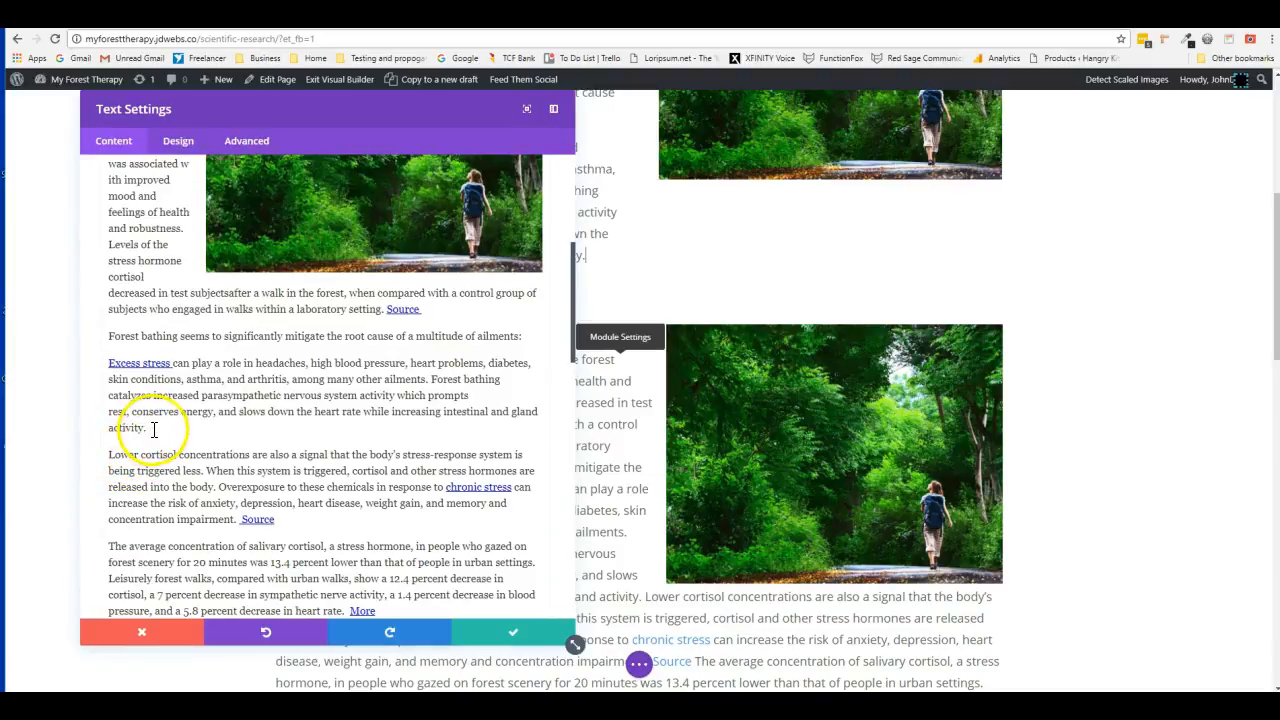
left_click_drag(163, 423, 111, 335)
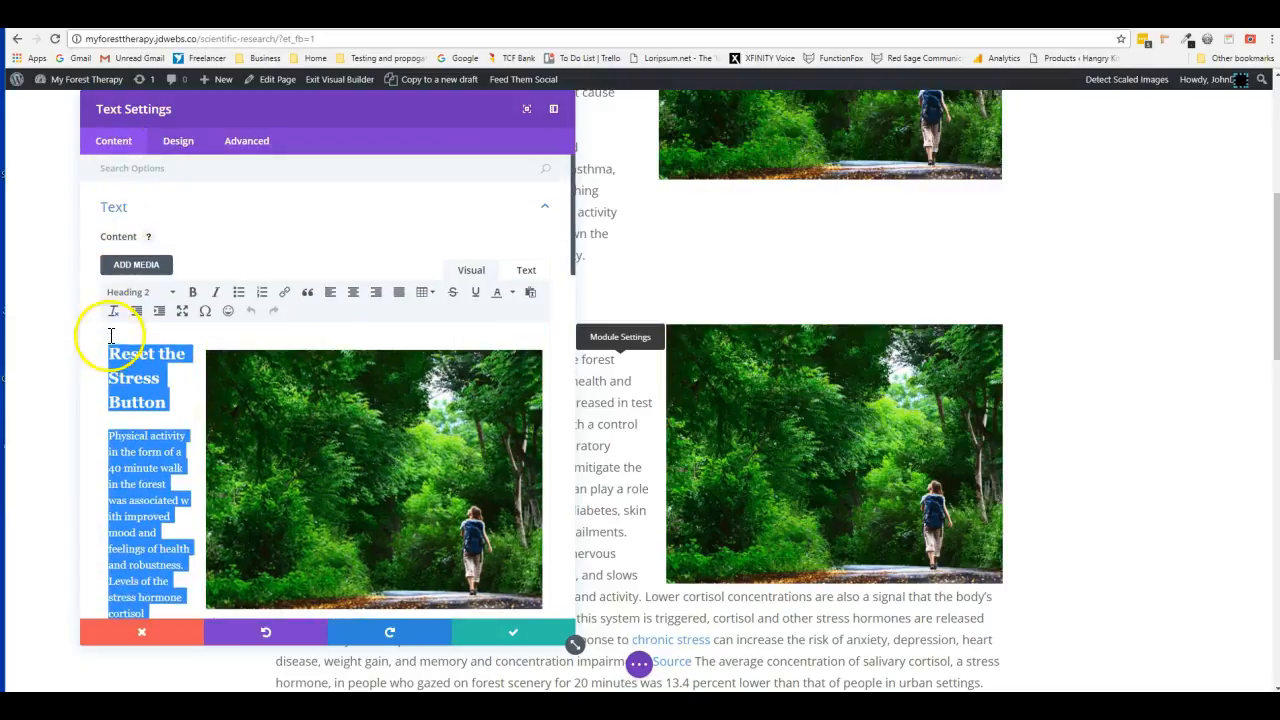
key("BackSpace")
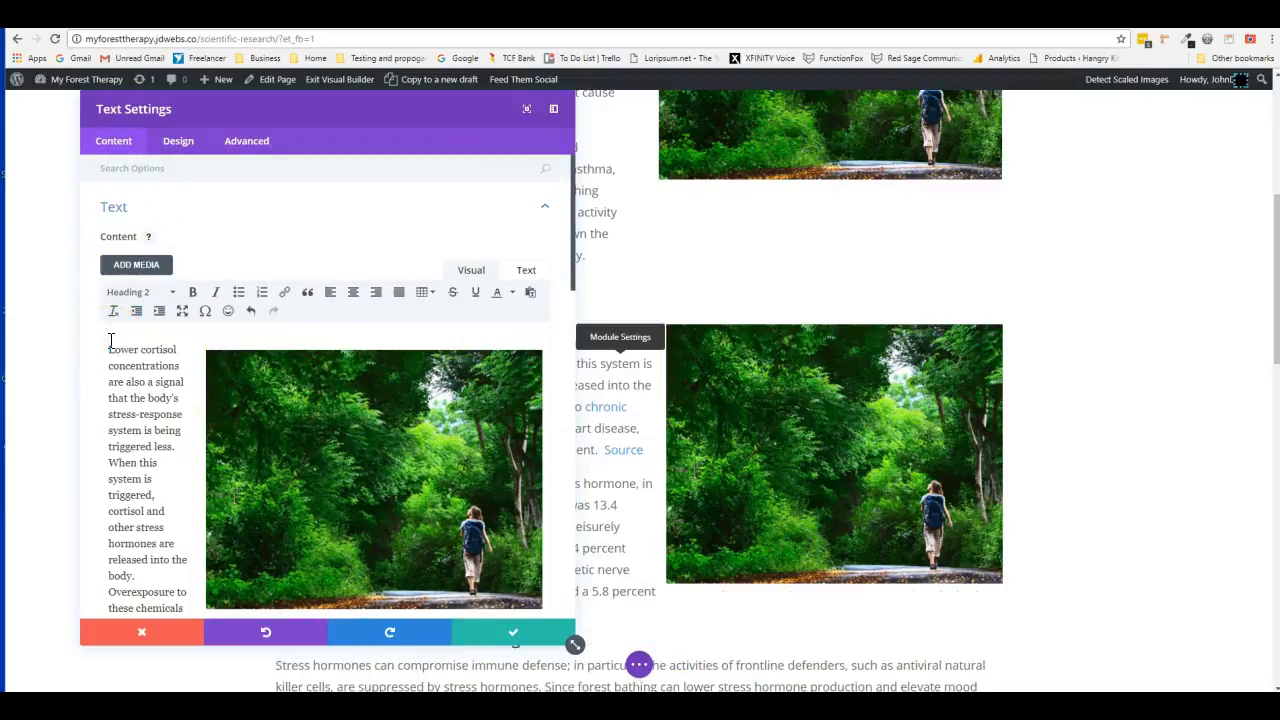
Step: Delete the forest image from the full-width text module
left_click(346, 414)
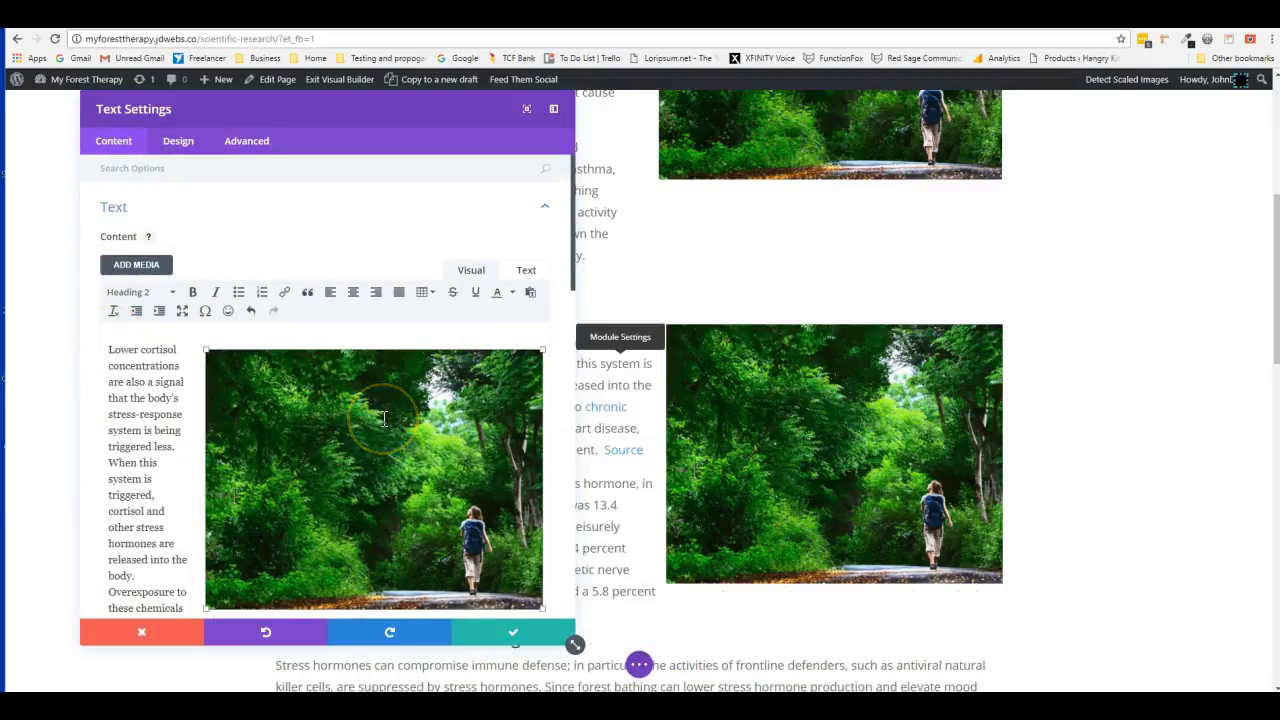
key("BackSpace")
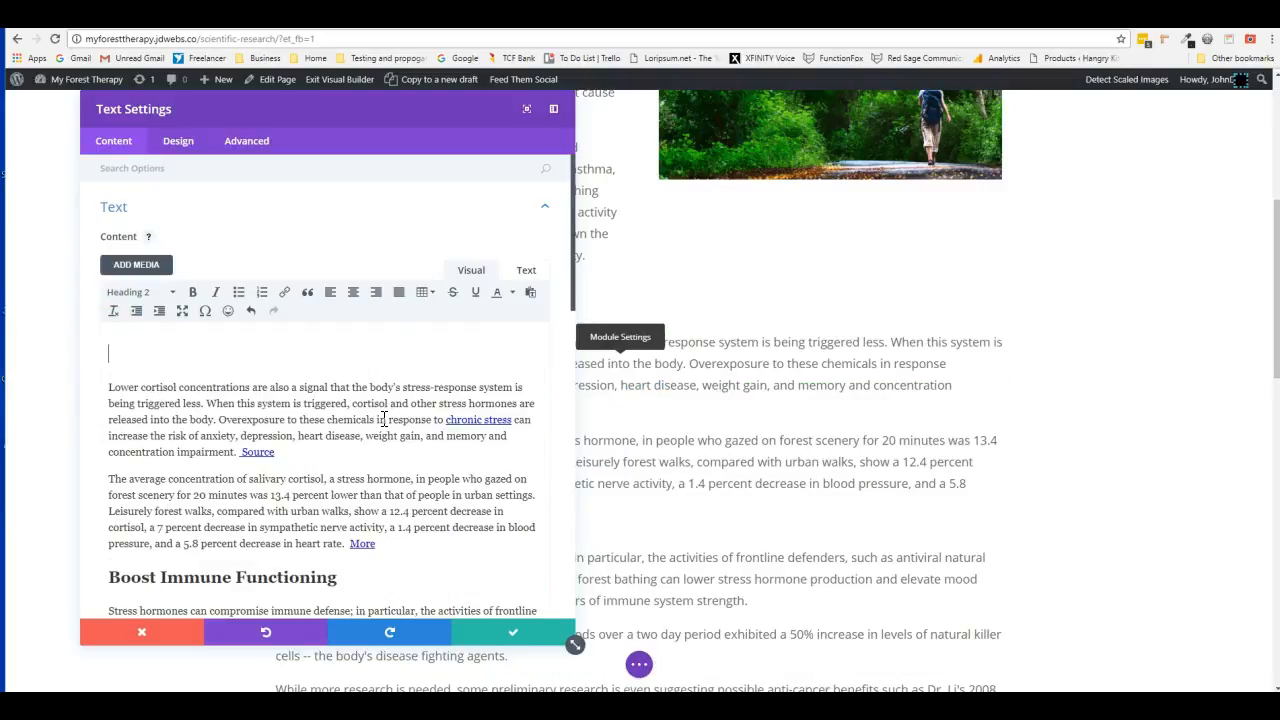
key("Delete")
key("ctrl+z")
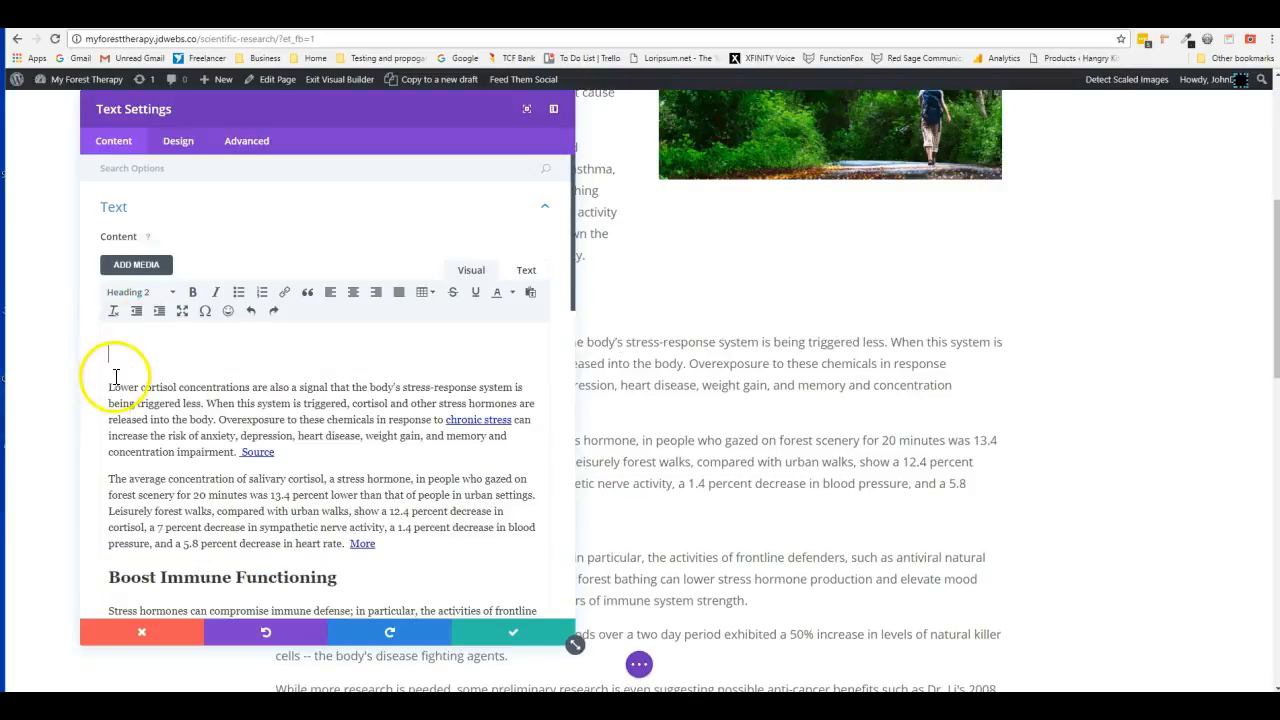
Step: Remove the empty h2 tag and the blank lines from the start of the text module's HTML and save the module
left_click_drag(110, 351, 289, 374)
left_click(166, 343)
left_click(524, 272)
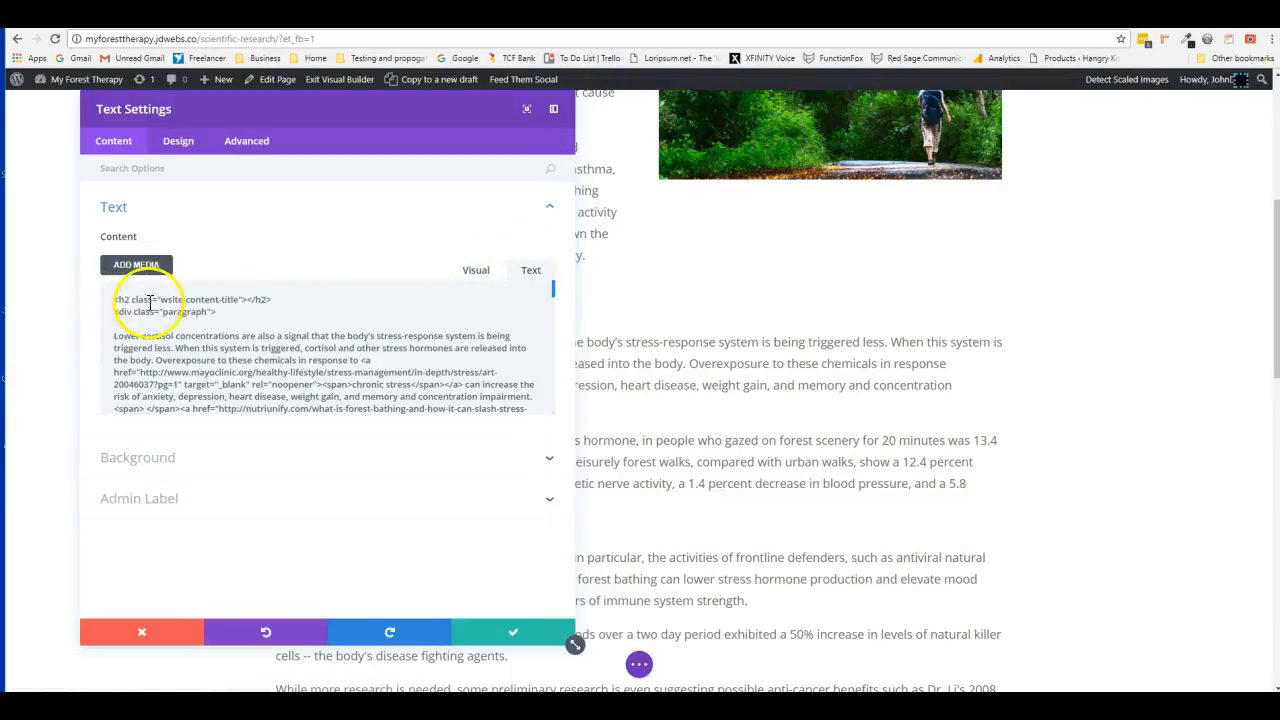
left_click_drag(114, 299, 300, 301)
key("BackSpace")
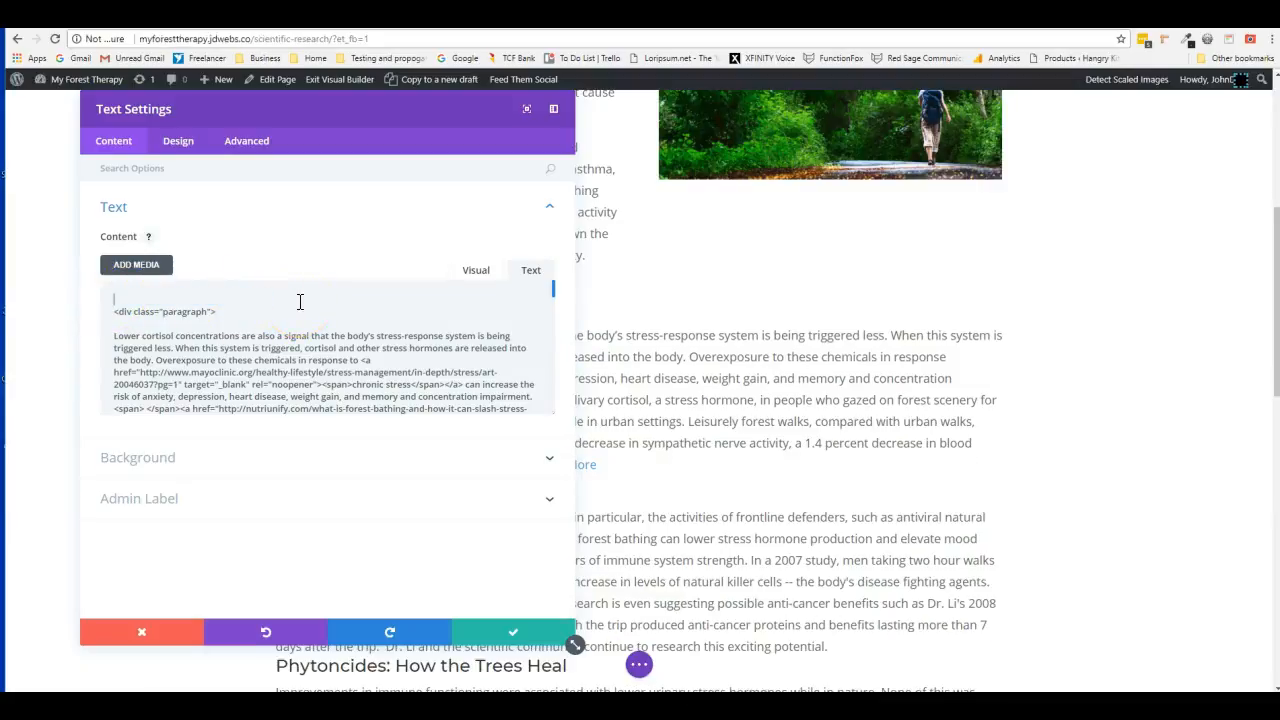
key("Delete")
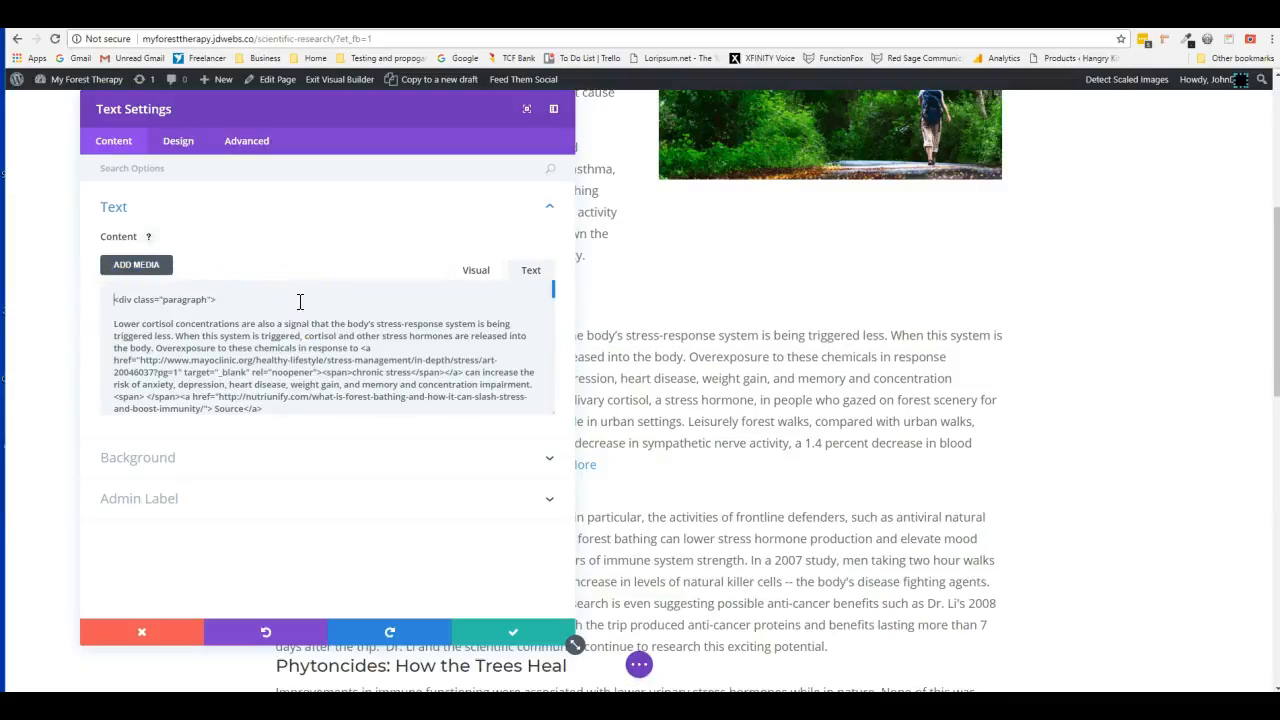
key("Delete")
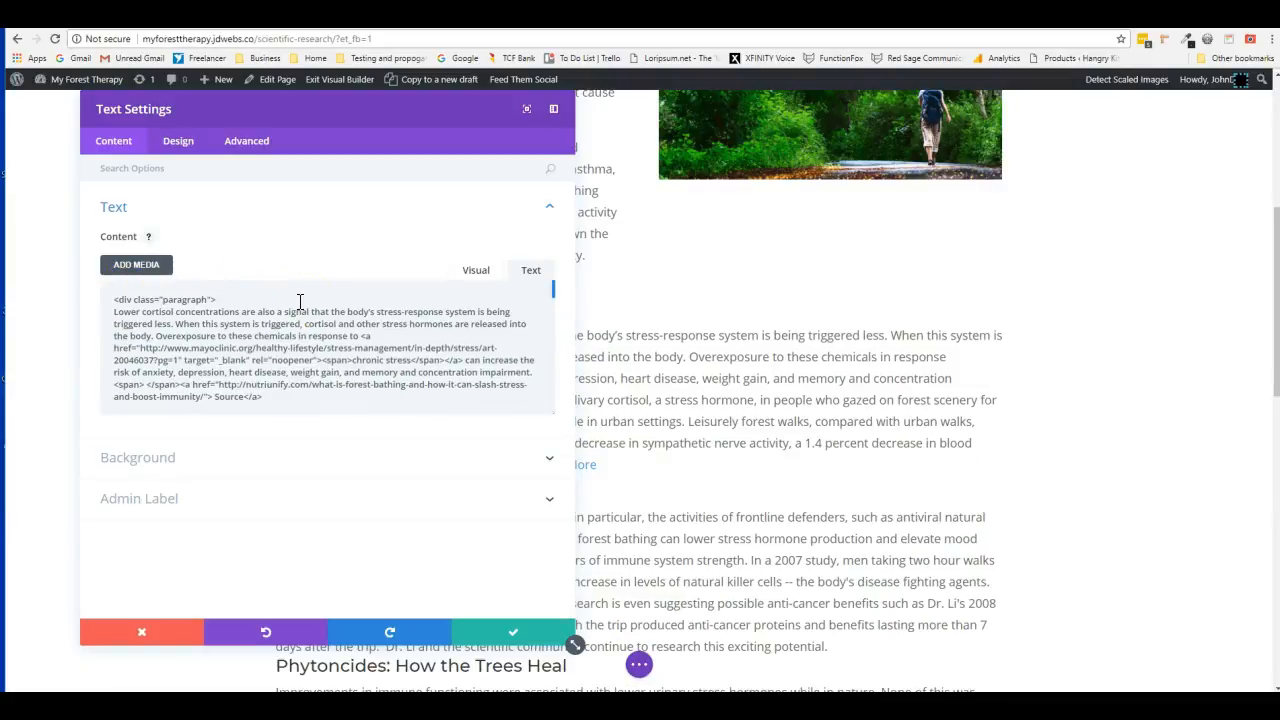
left_click(475, 271)
left_click(516, 638)
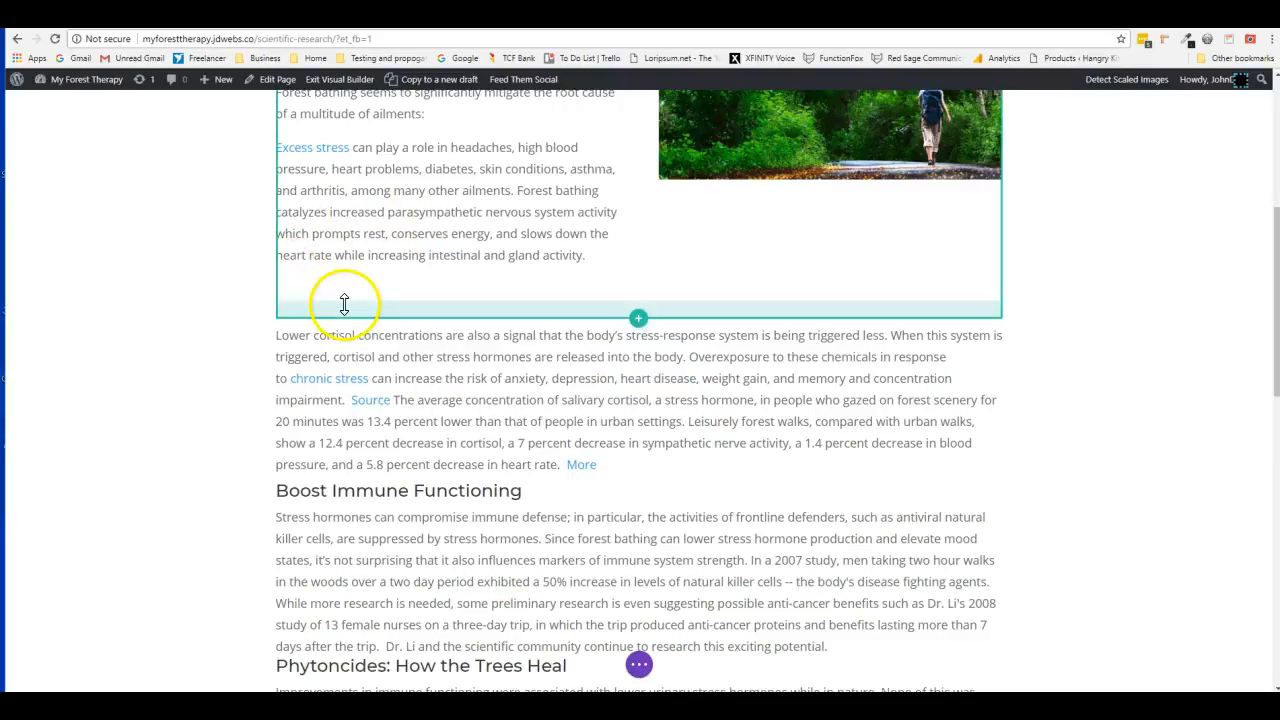
Step: Reduce the bottom padding of the two-column row slightly to narrow the gap above the "Lower cortisol concentrations" paragraph
scroll(329, 300, "up", 1)
scroll(310, 300, "up", 3)
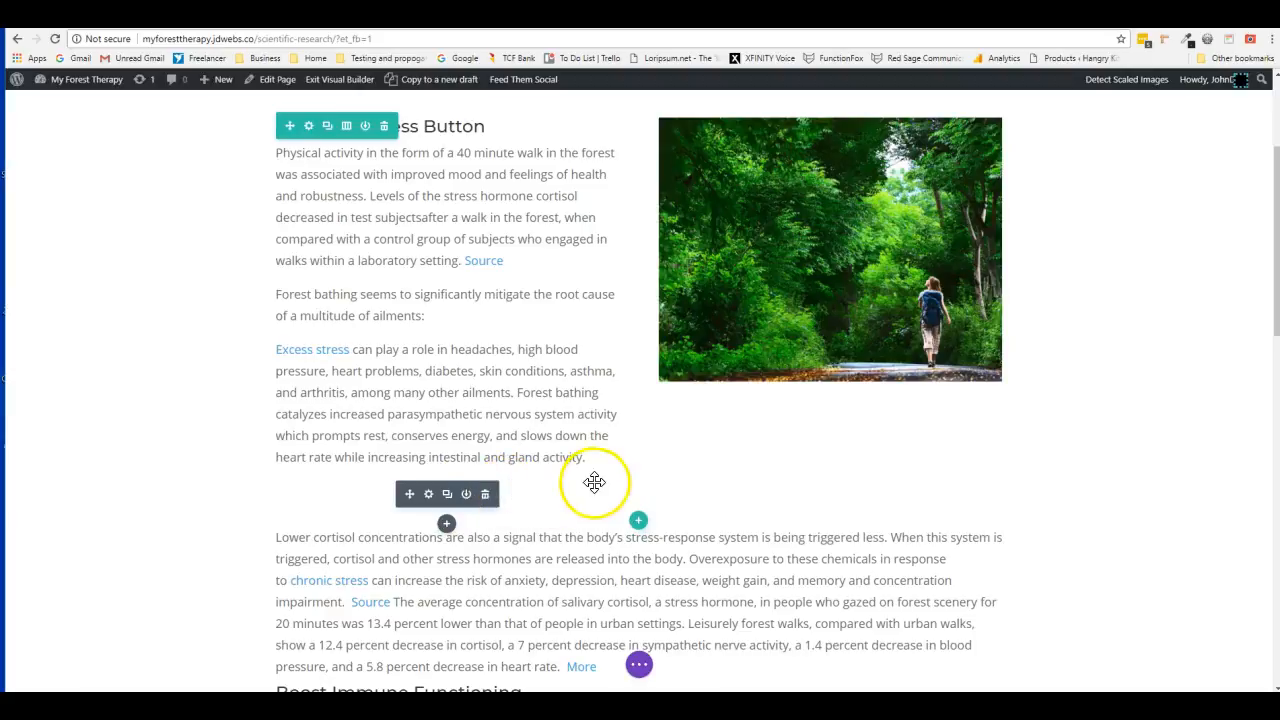
left_click(759, 449)
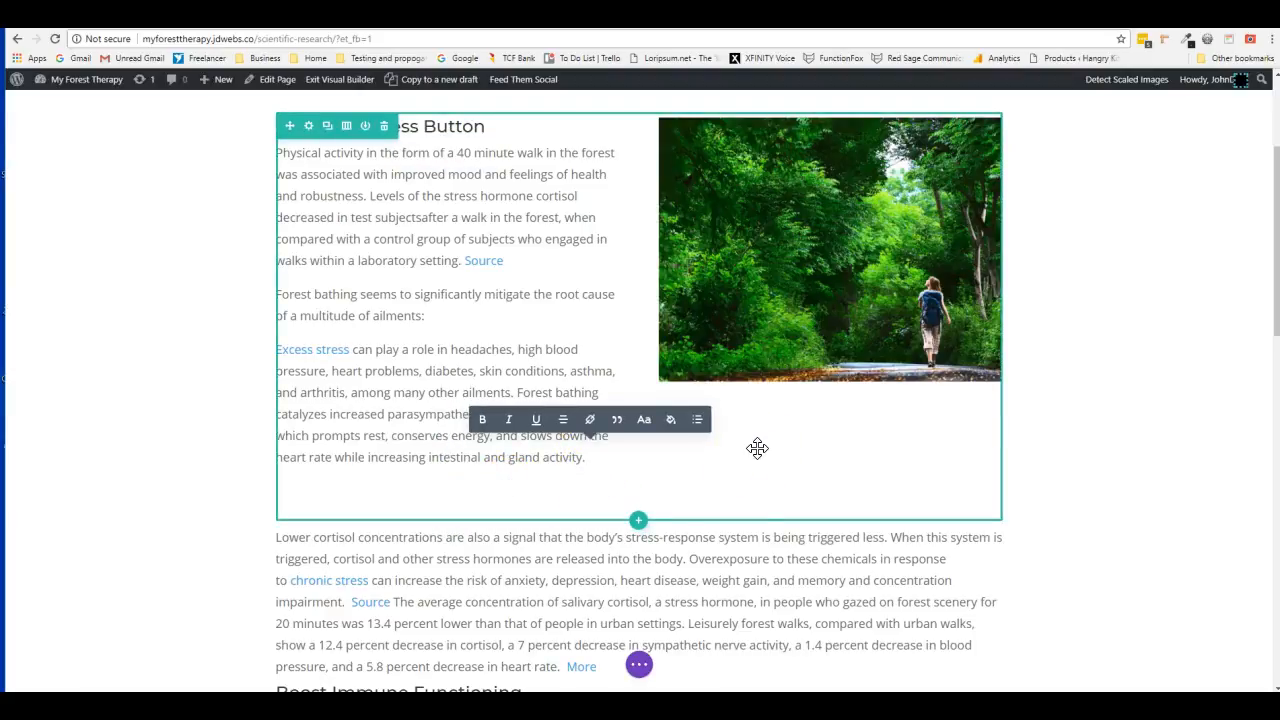
left_click(614, 510)
left_click_drag(614, 510, 617, 477)
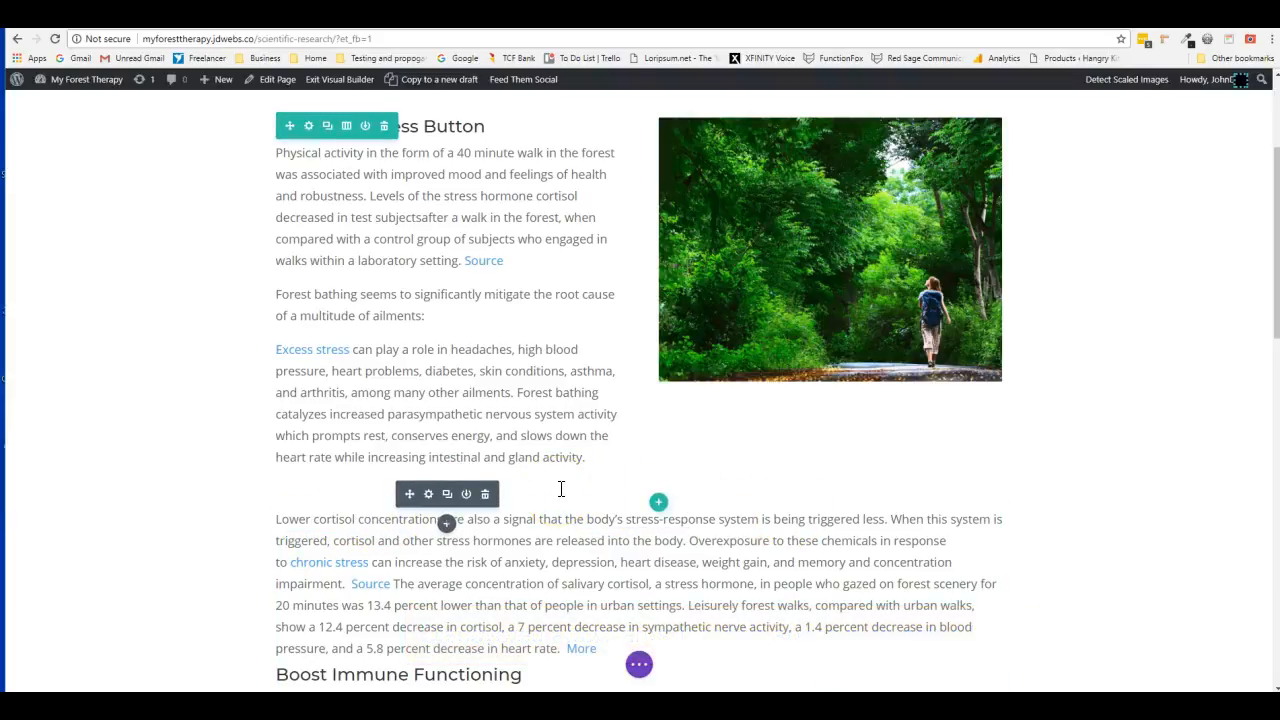
Step: Save the page and exit the visual builder to review the live Scientific Research page's layout
left_click(639, 664)
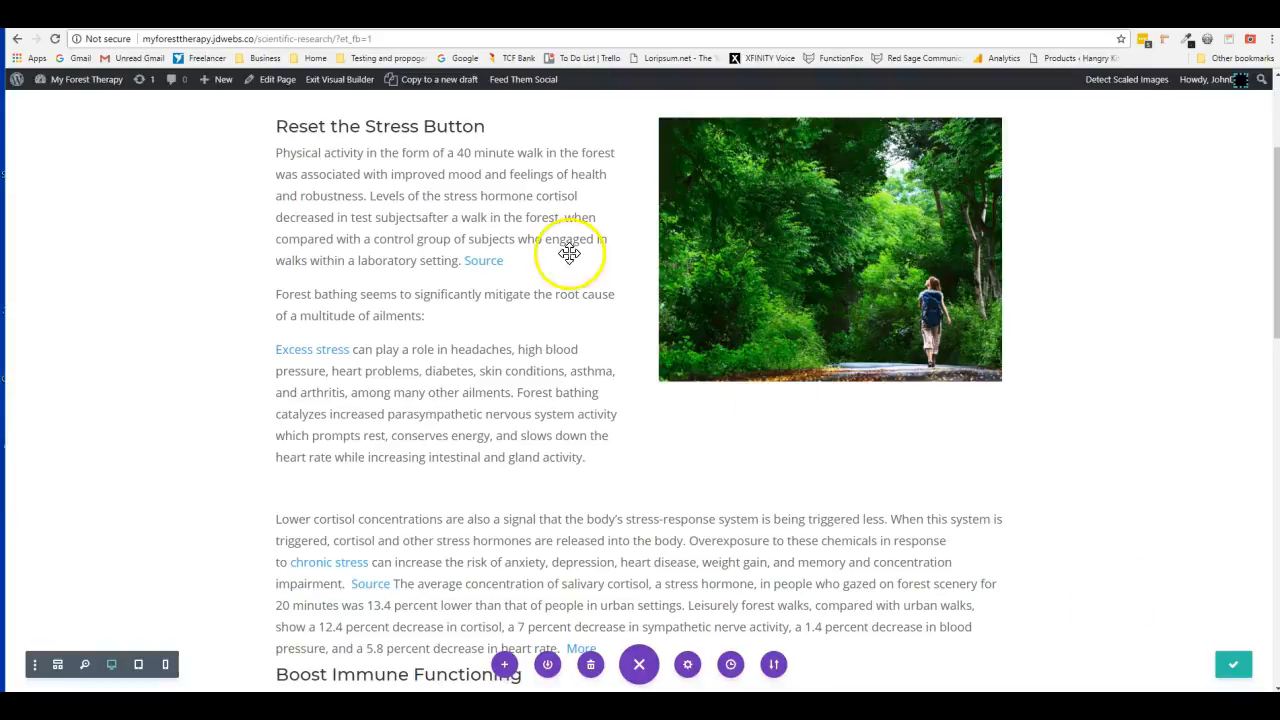
left_click(336, 82)
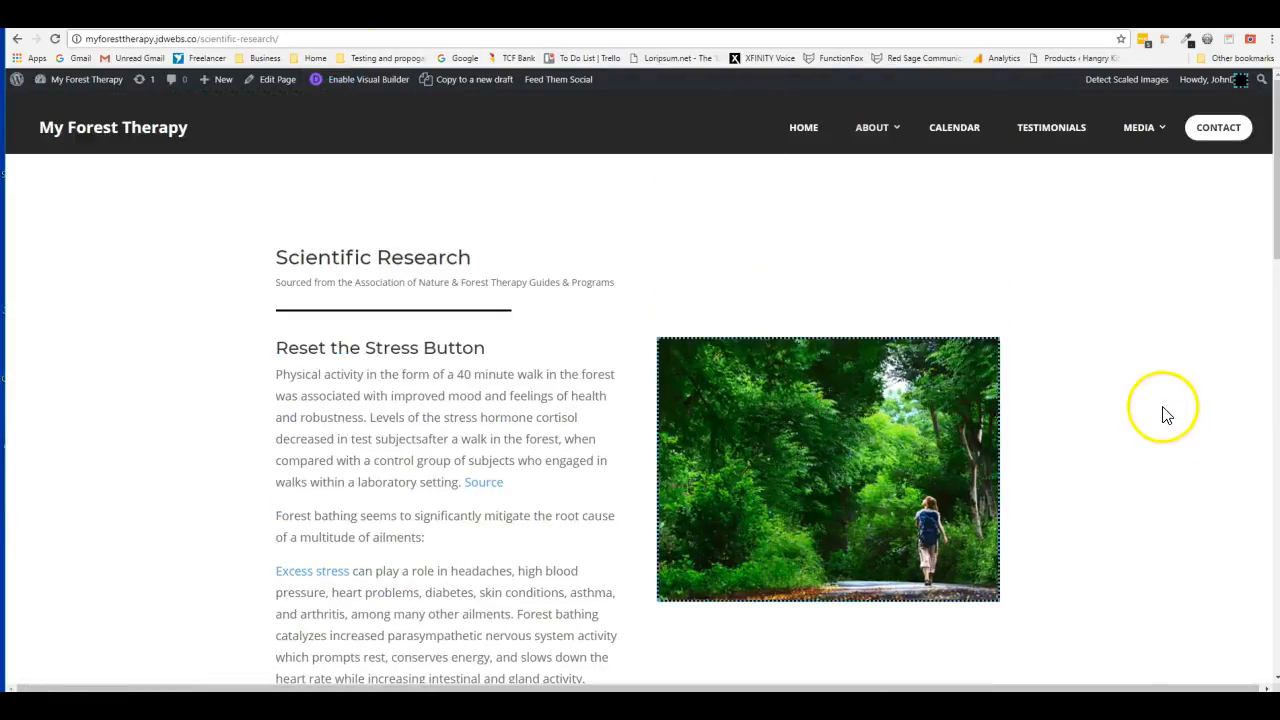
scroll(1060, 392, "down", 2)
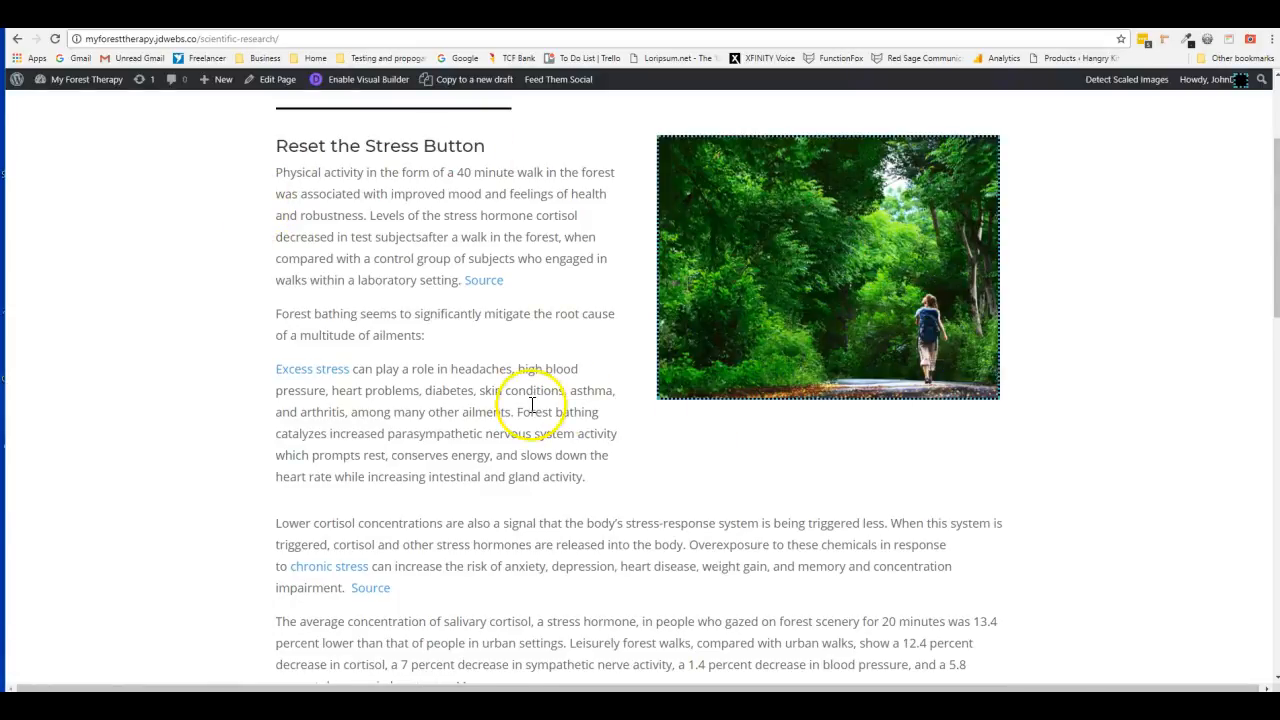
scroll(529, 404, "down", 3)
scroll(532, 404, "down", 3)
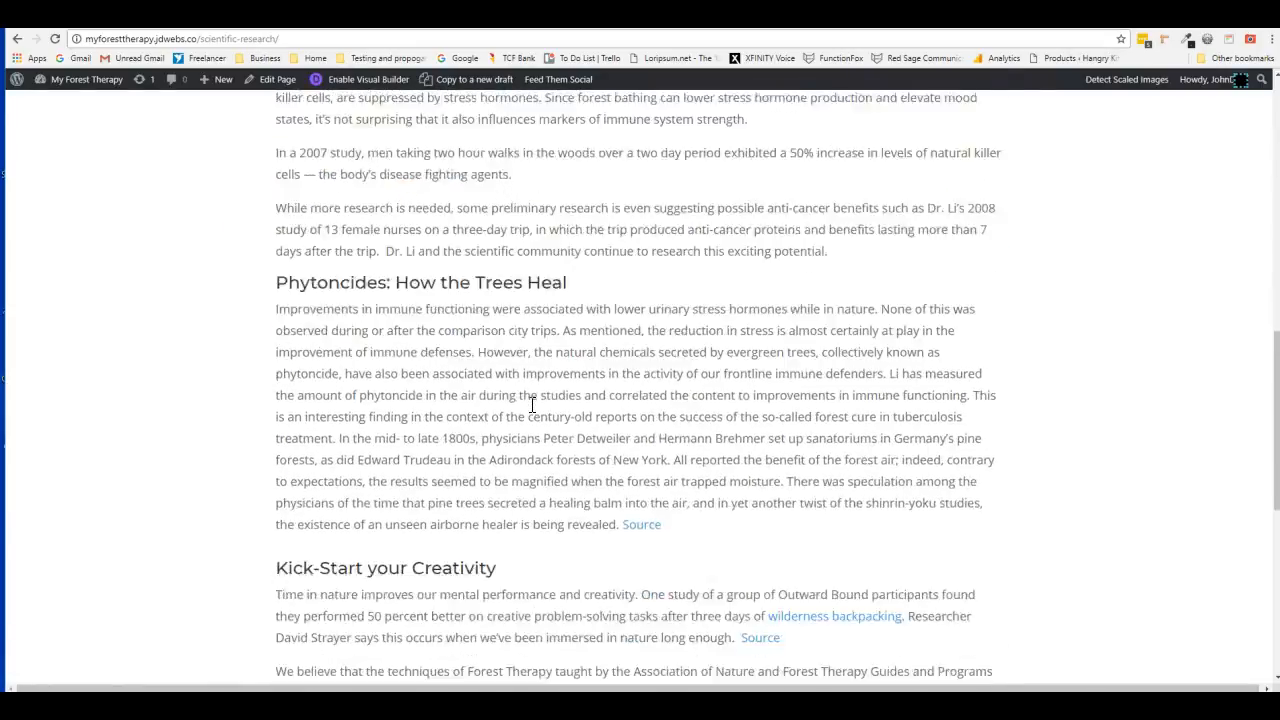
scroll(532, 404, "down", 3)
scroll(532, 404, "up", 10)
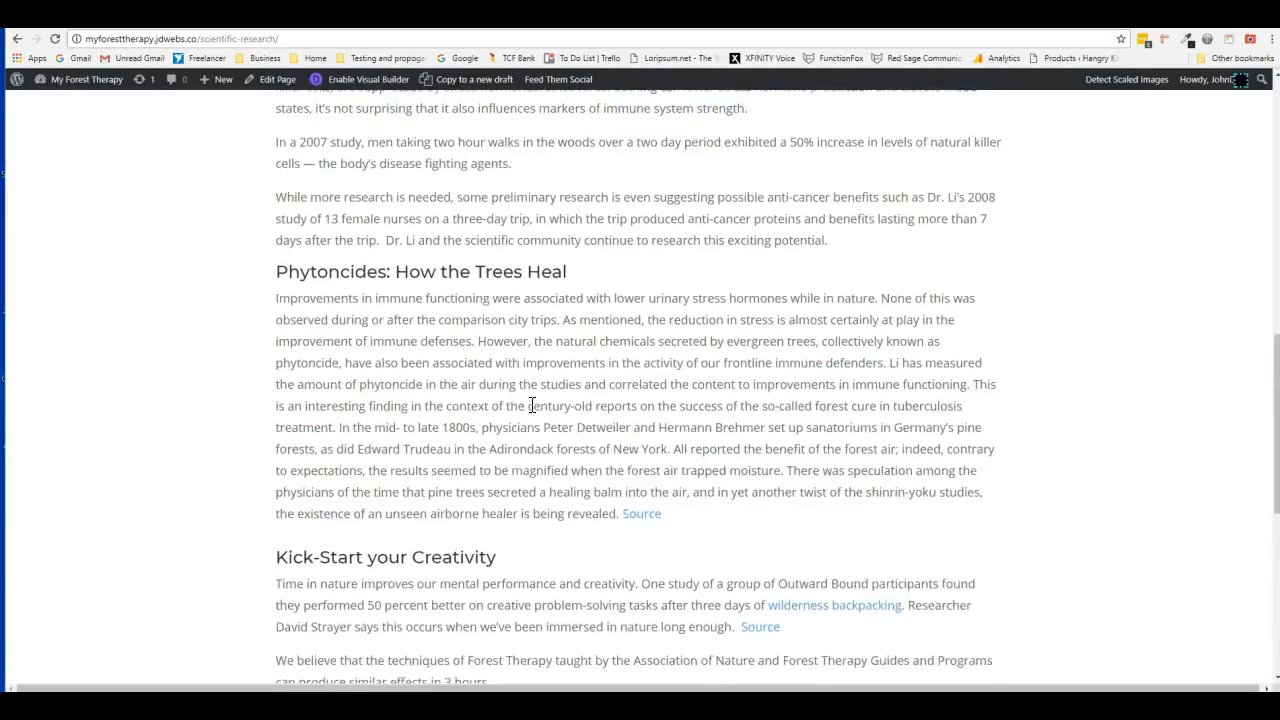
scroll(530, 410, "up", 1)
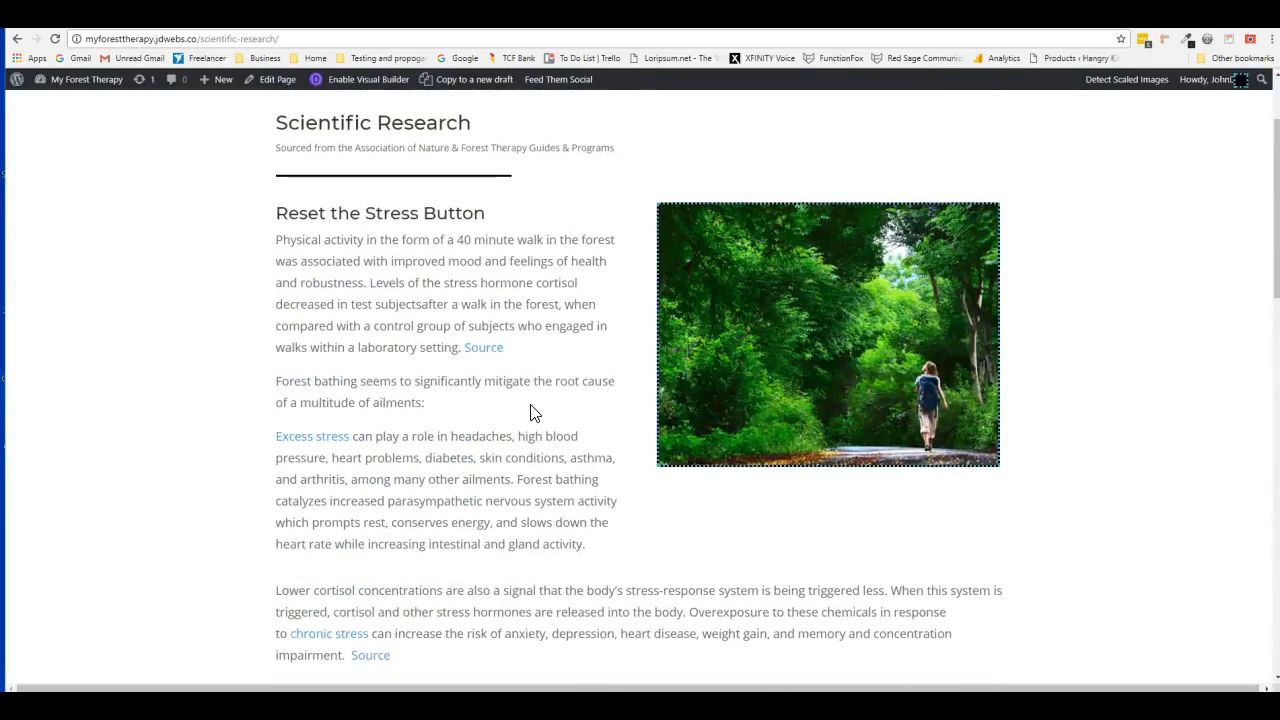
Step: Set the desktop text size of the "Reset the Stress Button" text module to 16px and save the module
mouse_move(819, 334)
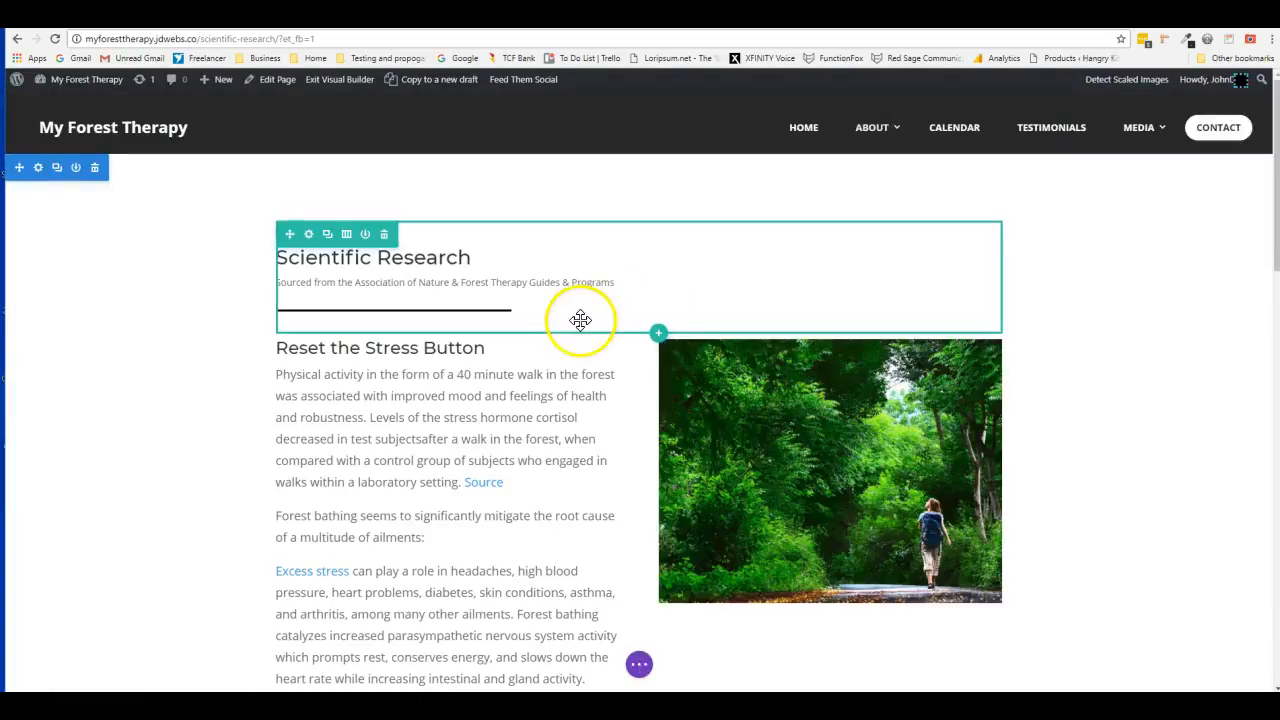
scroll(543, 401, "down", 3)
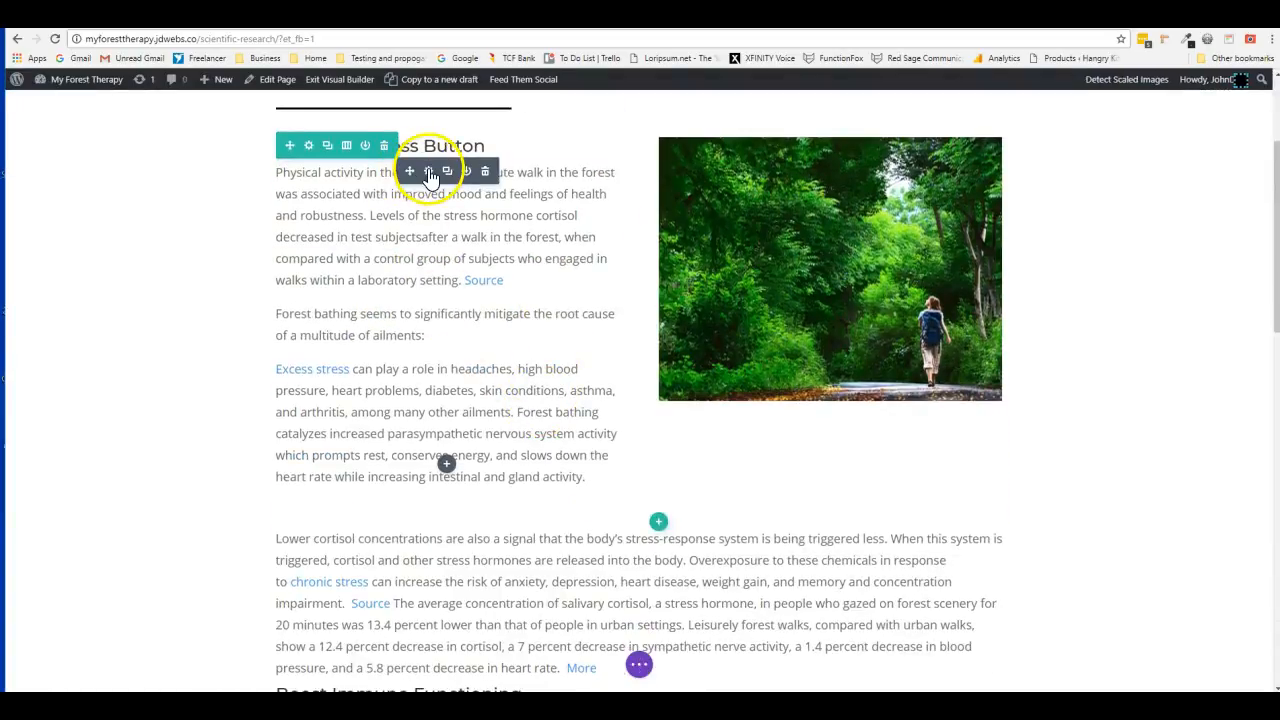
left_click(429, 173)
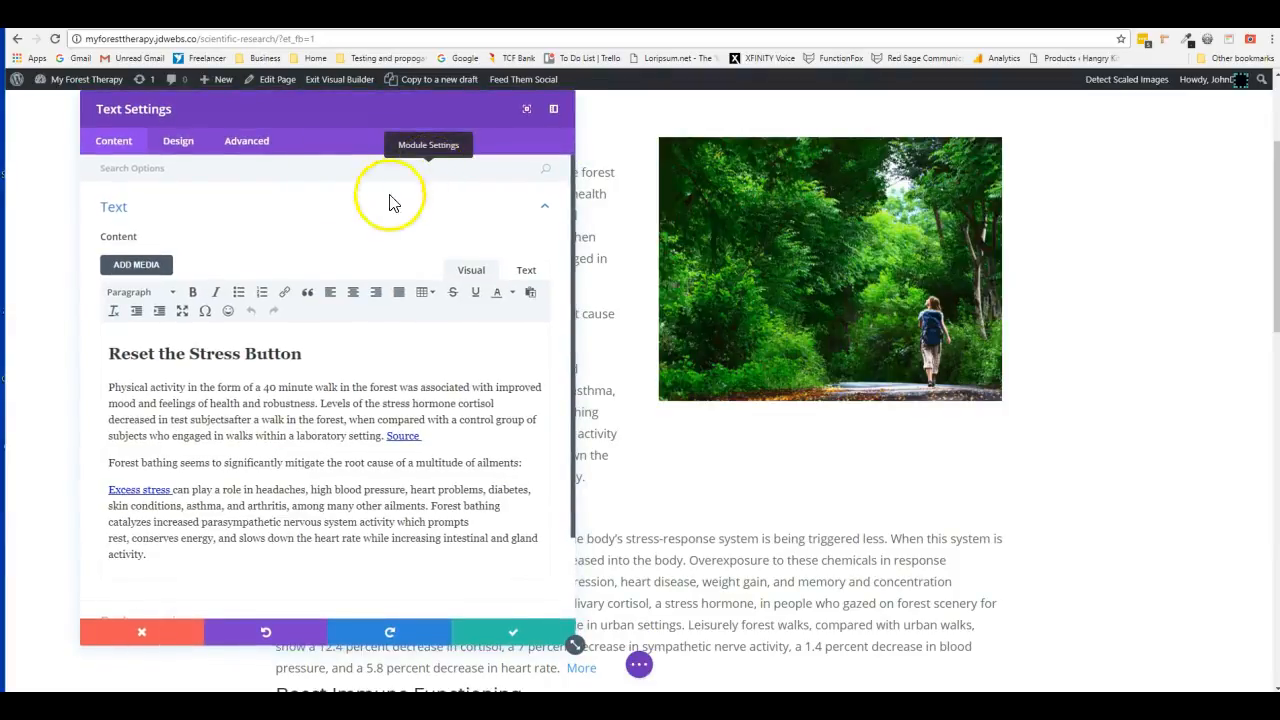
left_click_drag(244, 103, 912, 70)
left_click(842, 141)
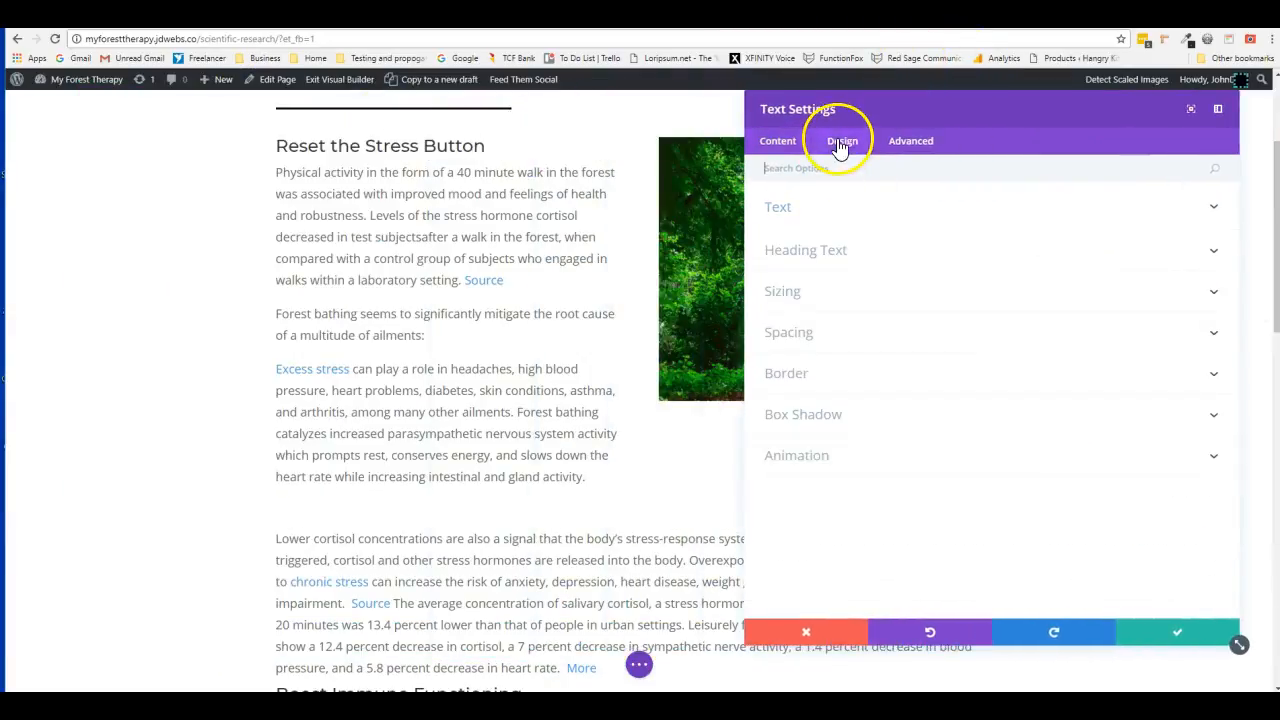
left_click(786, 218)
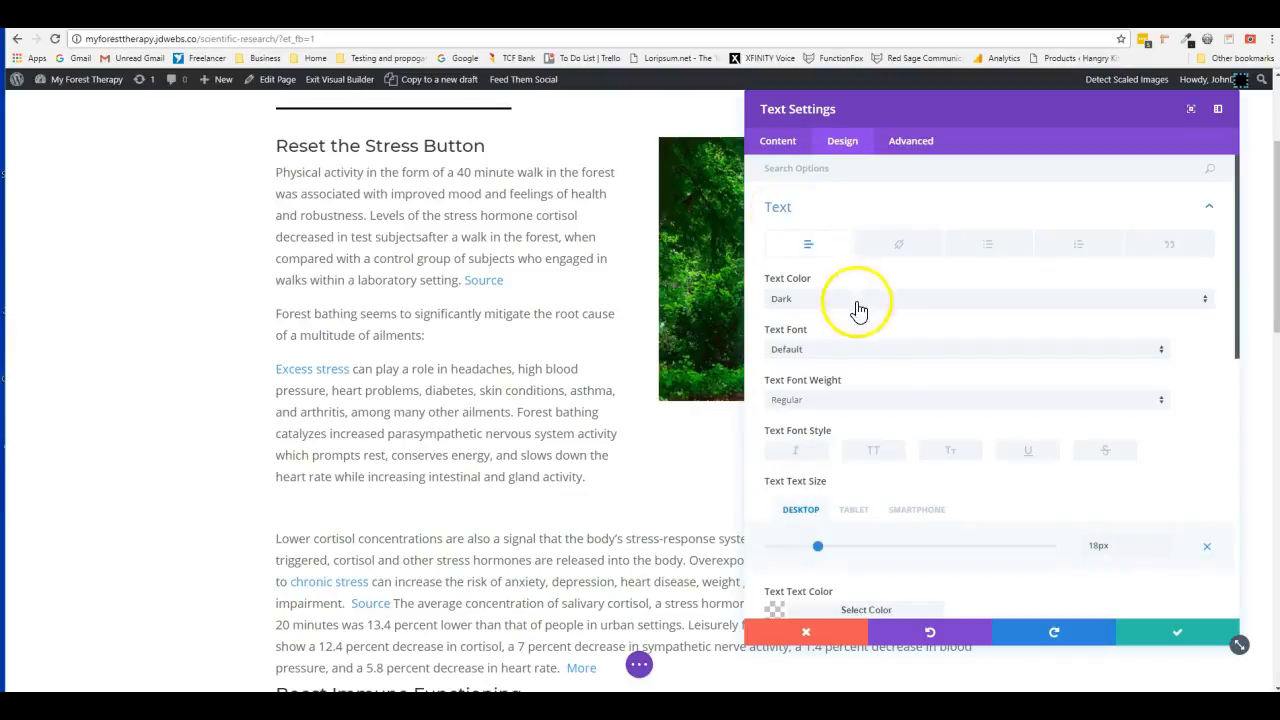
scroll(820, 528, "down", 2)
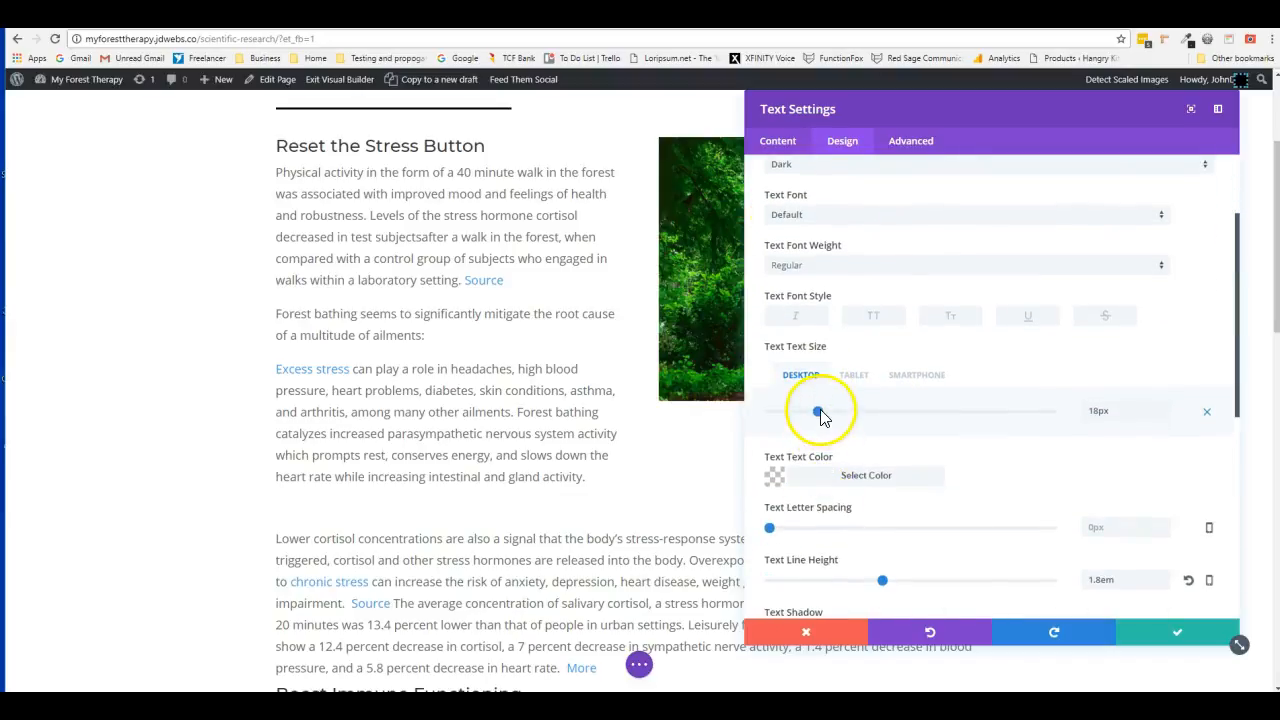
left_click_drag(818, 416, 810, 417)
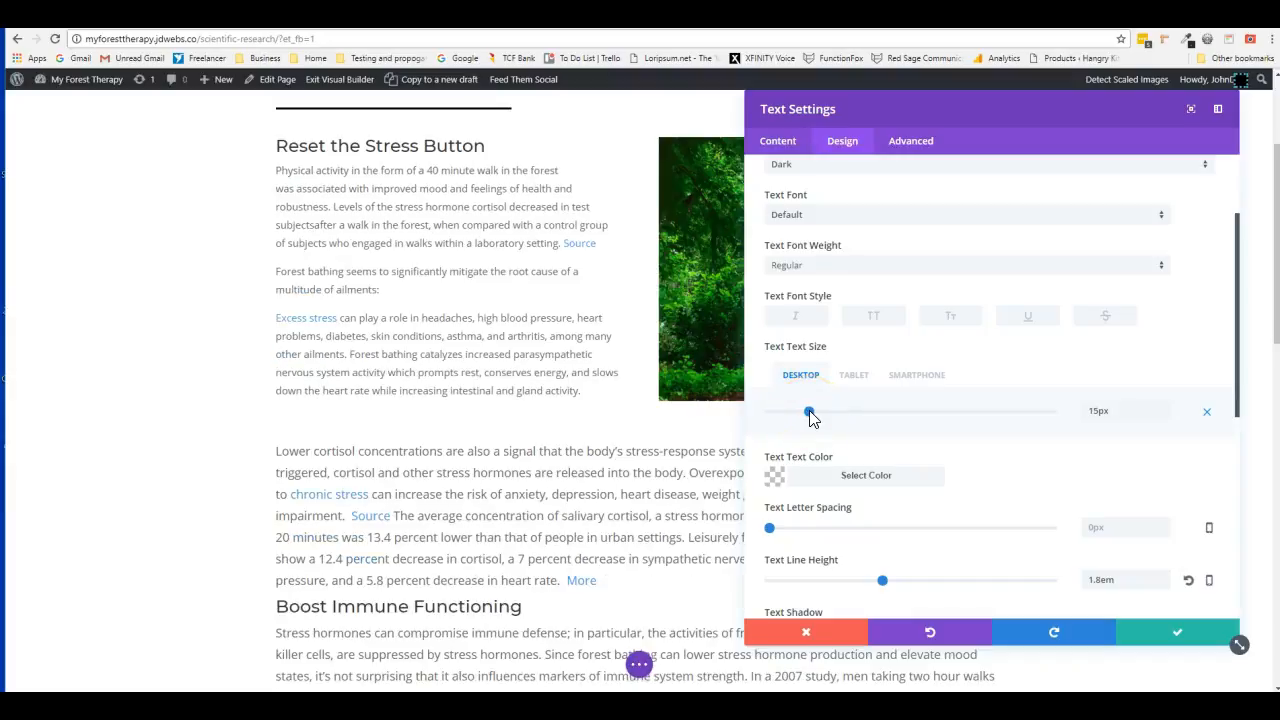
left_click_drag(810, 418, 816, 418)
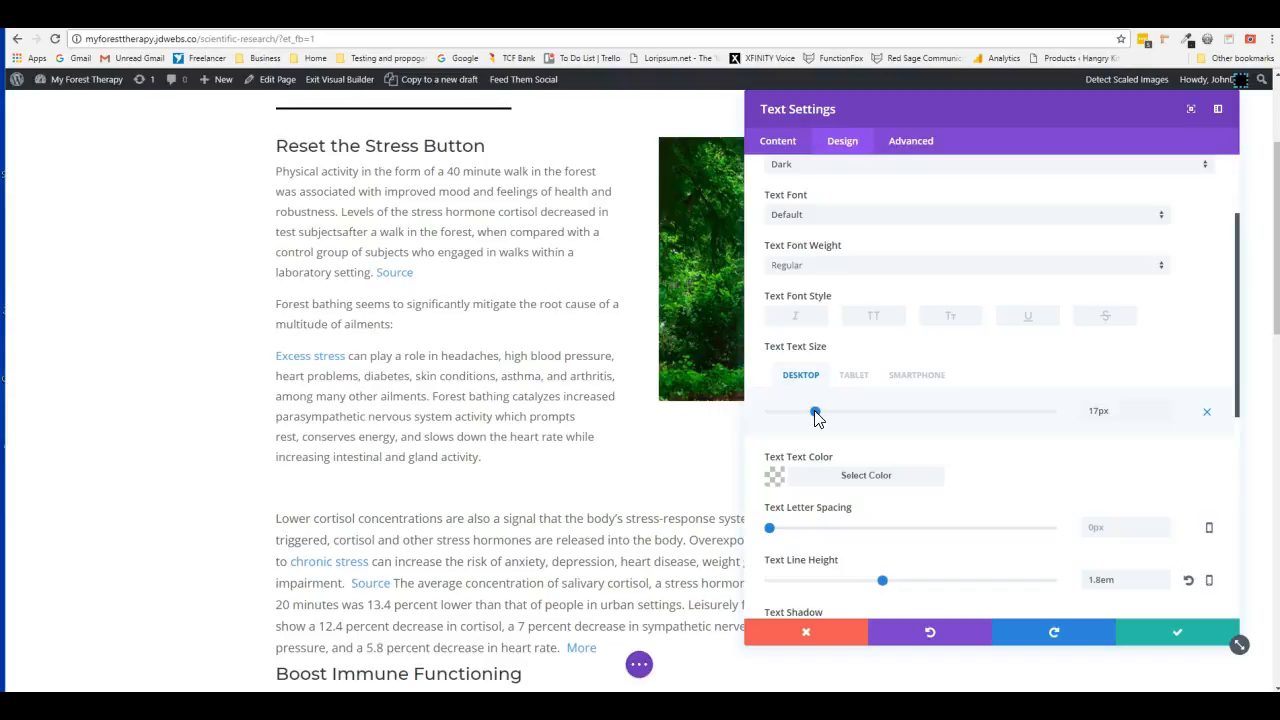
left_click_drag(816, 418, 813, 418)
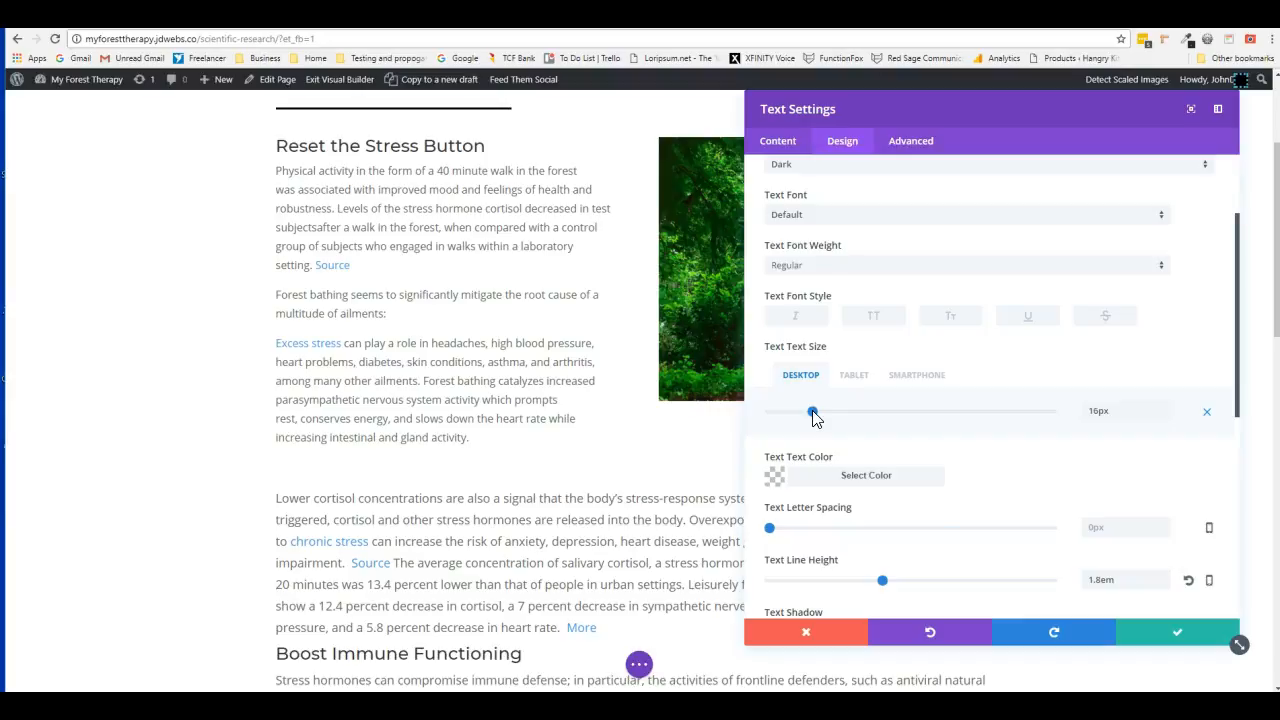
left_click(1178, 630)
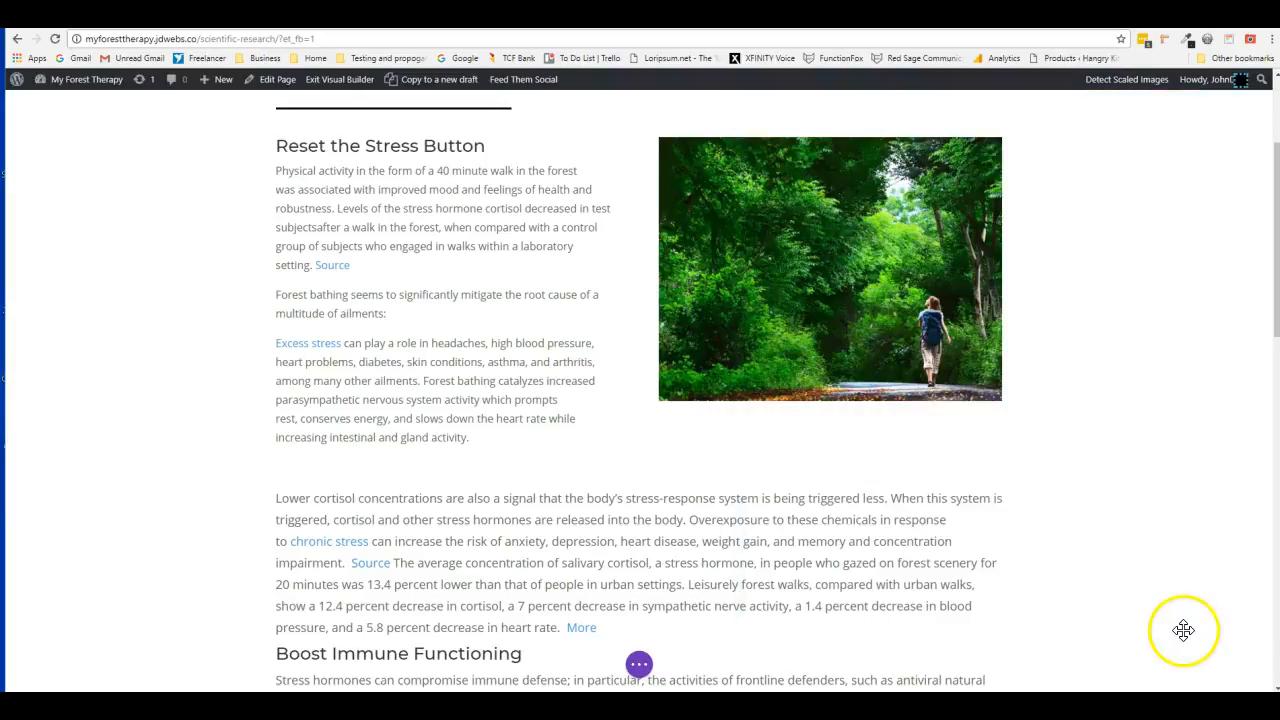
Step: Copy the style of the "Reset the Stress Button" text module and paste it onto the "Lower cortisol concentrations" text module
mouse_move(479, 288)
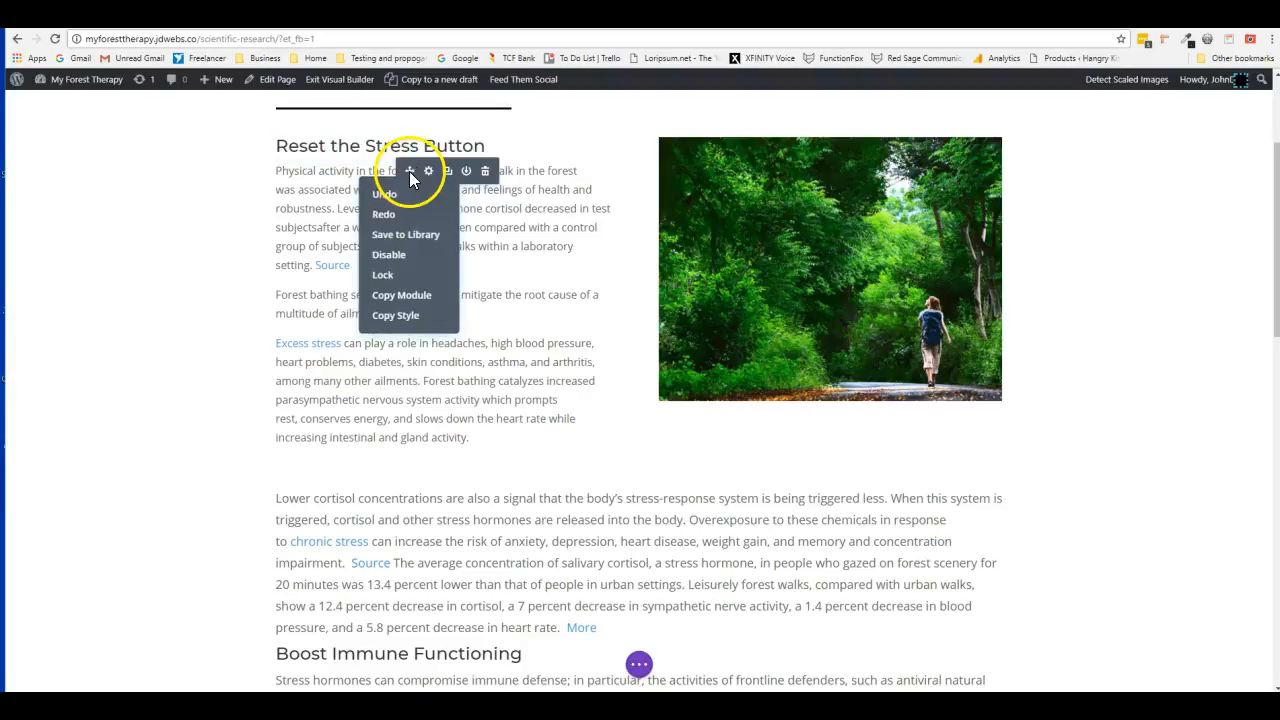
left_click(398, 316)
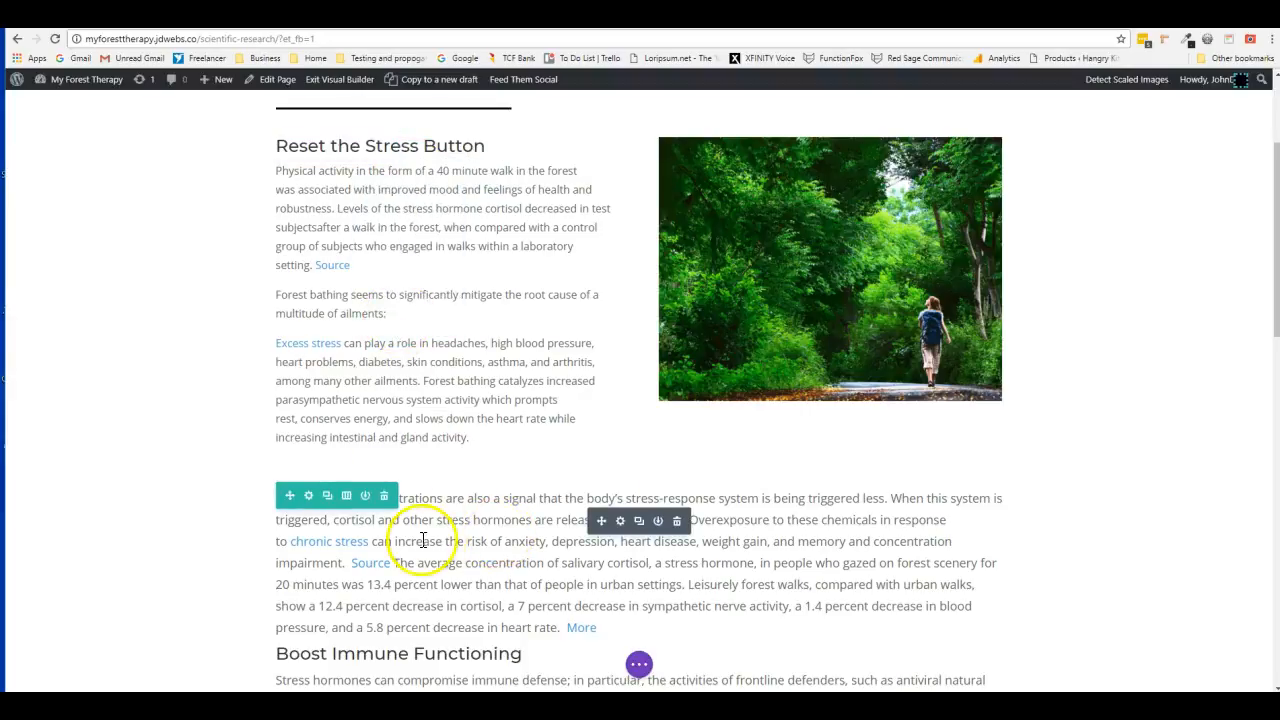
right_click(601, 520)
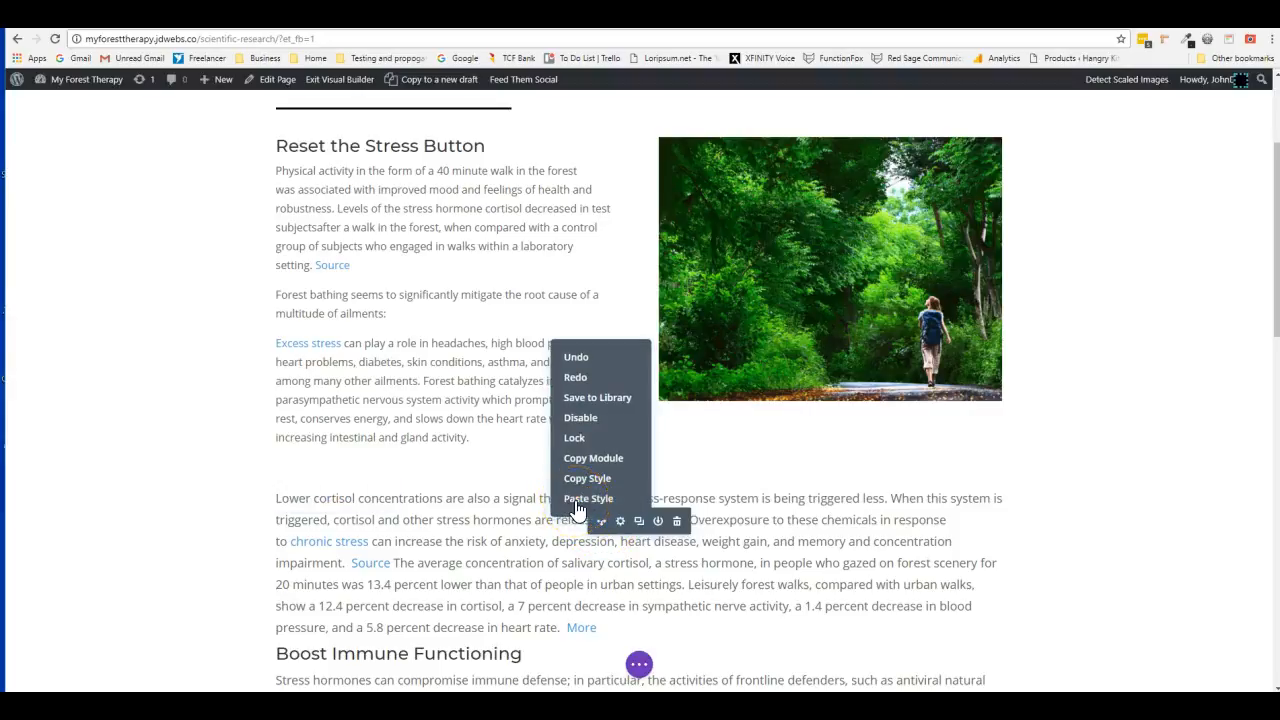
left_click(577, 500)
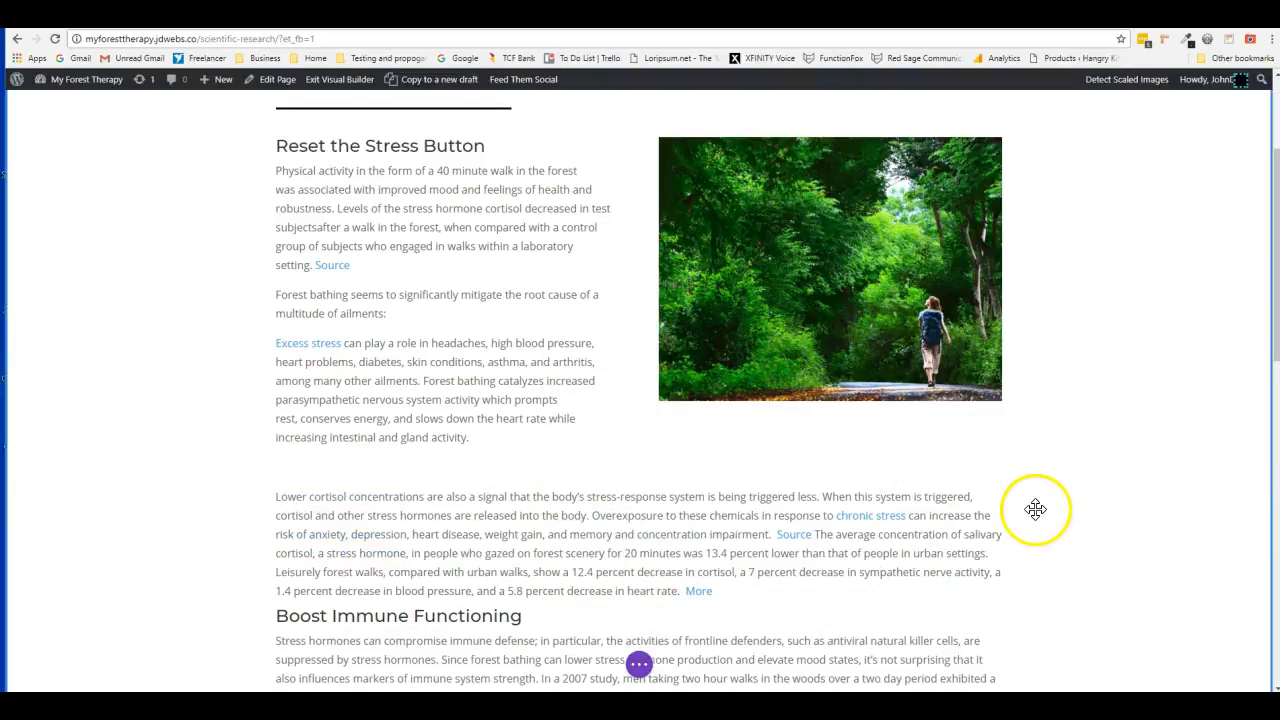
scroll(1035, 509, "down", 1)
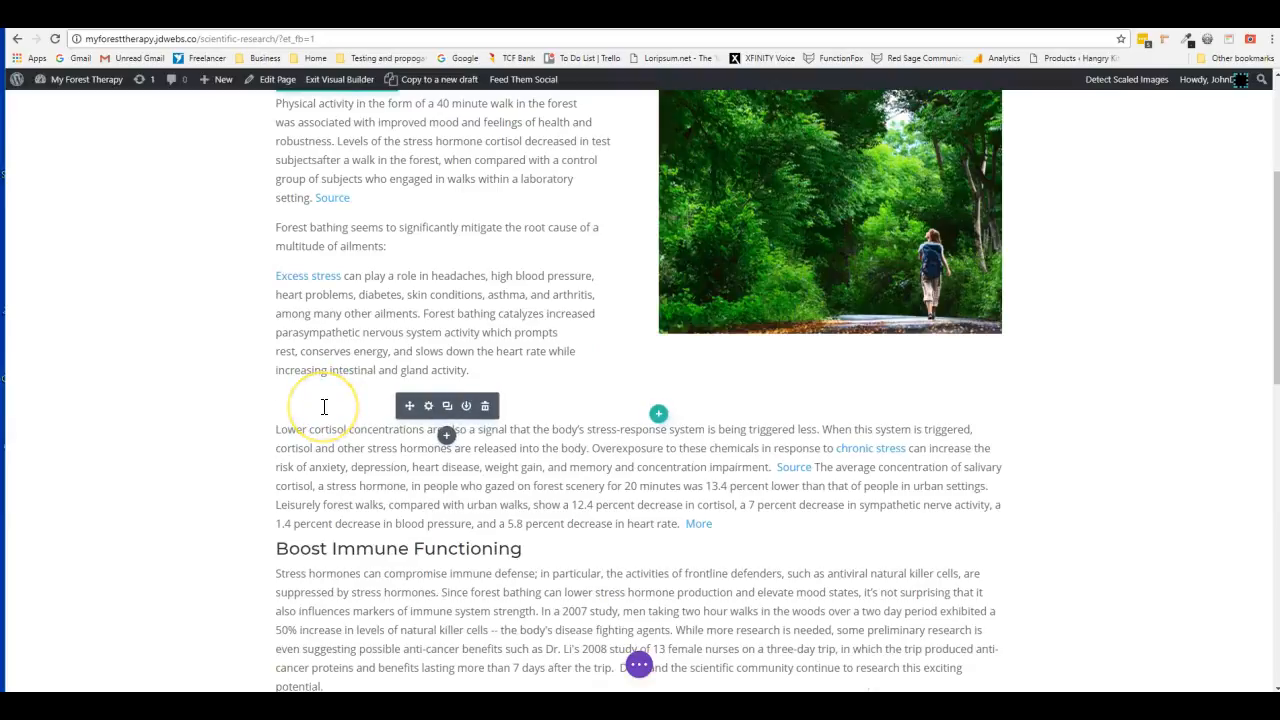
left_click(324, 407)
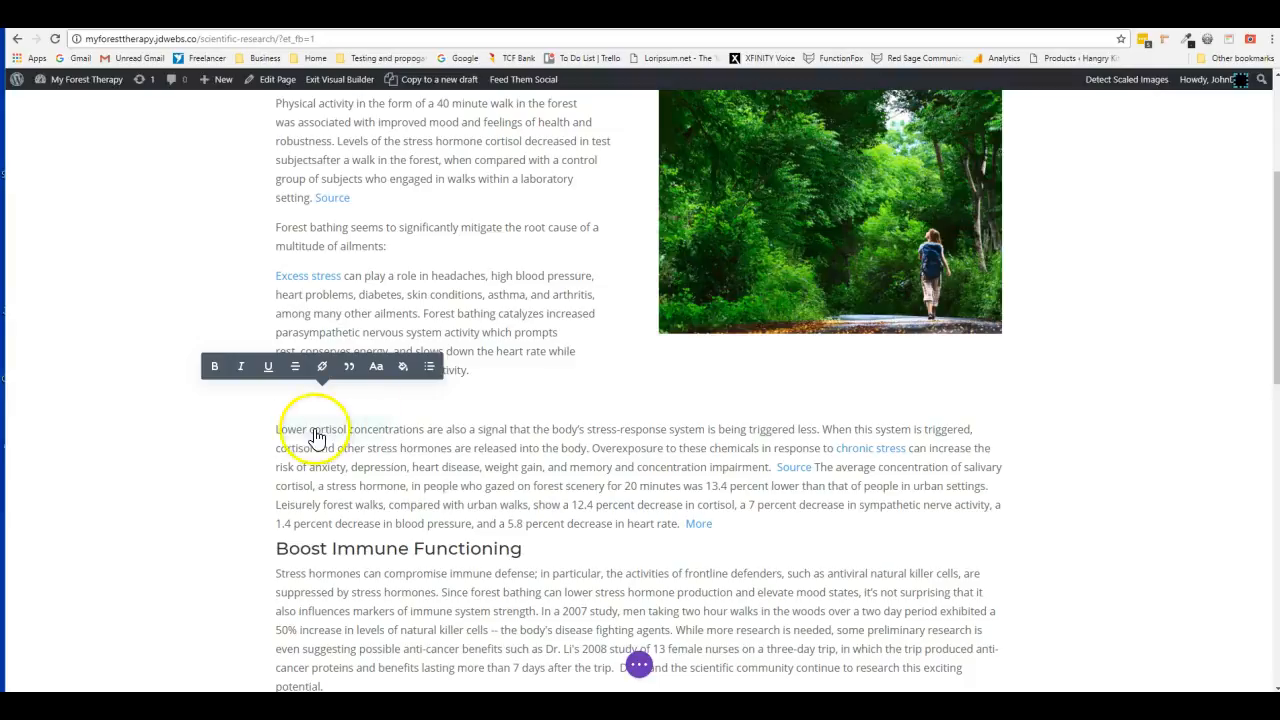
left_click(458, 431)
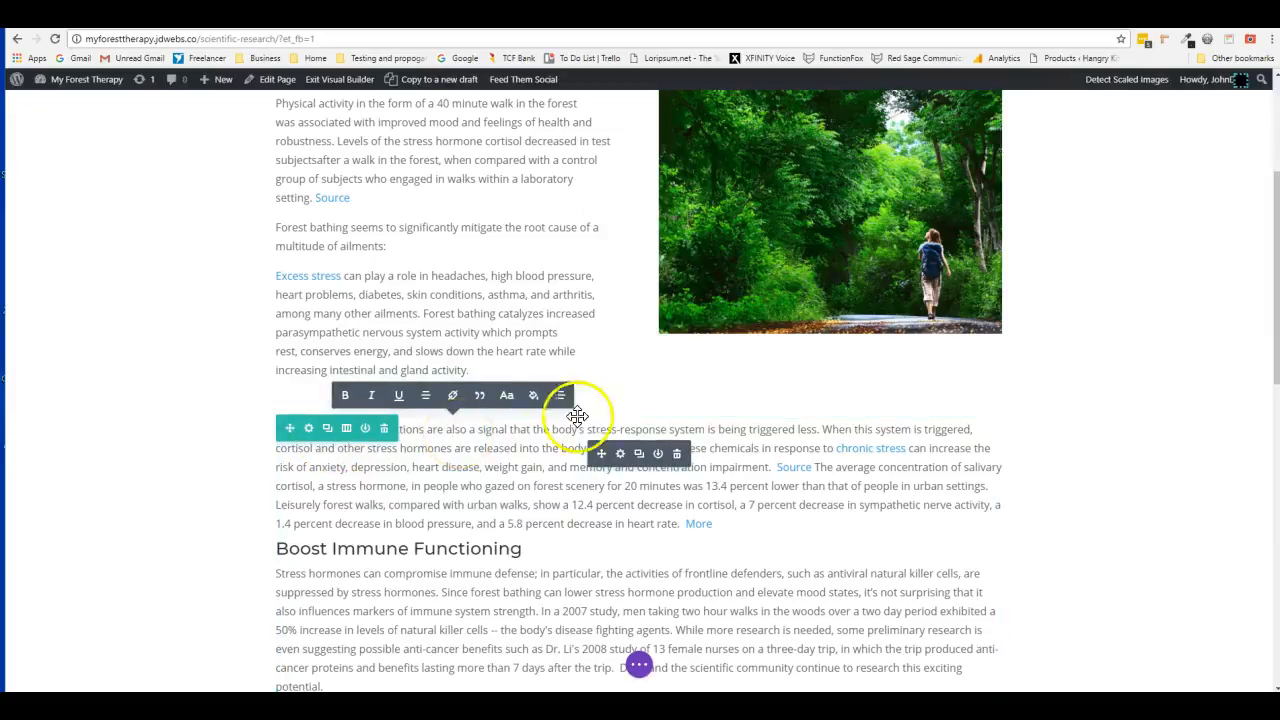
left_click(614, 409)
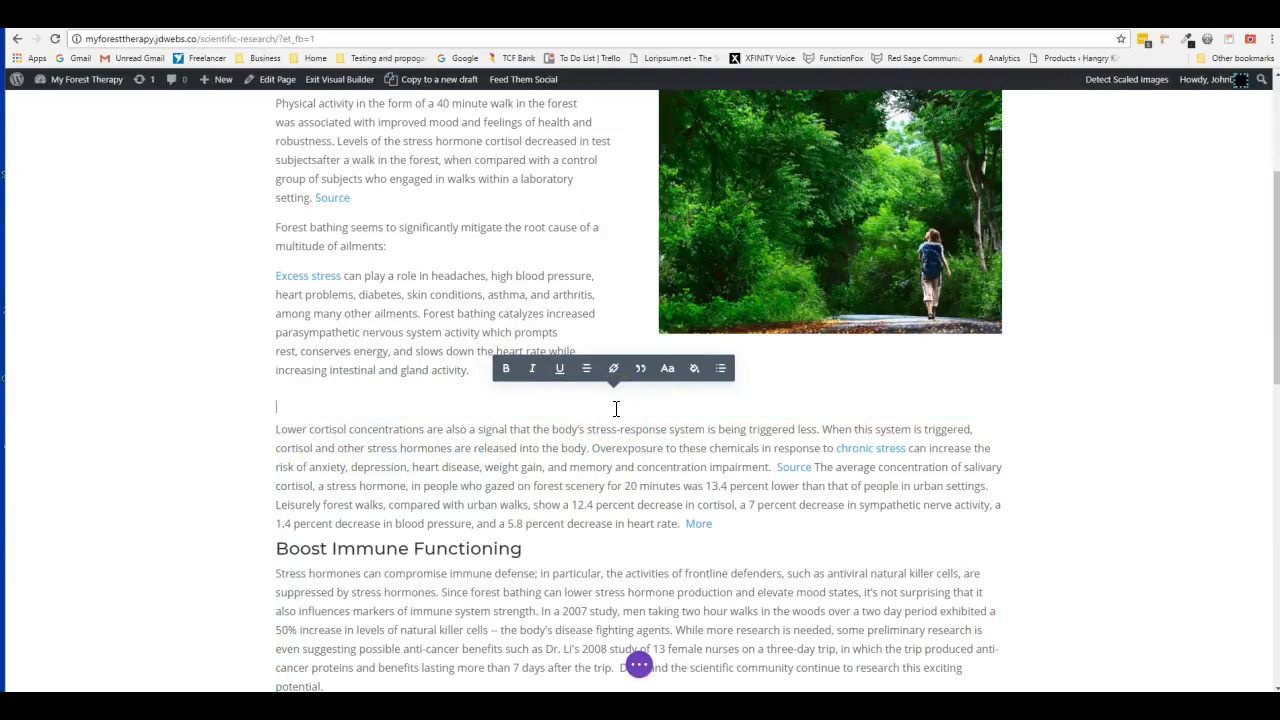
Step: Save the page and exit the visual builder to check the text sizes and spacing on the live page
left_click(640, 666)
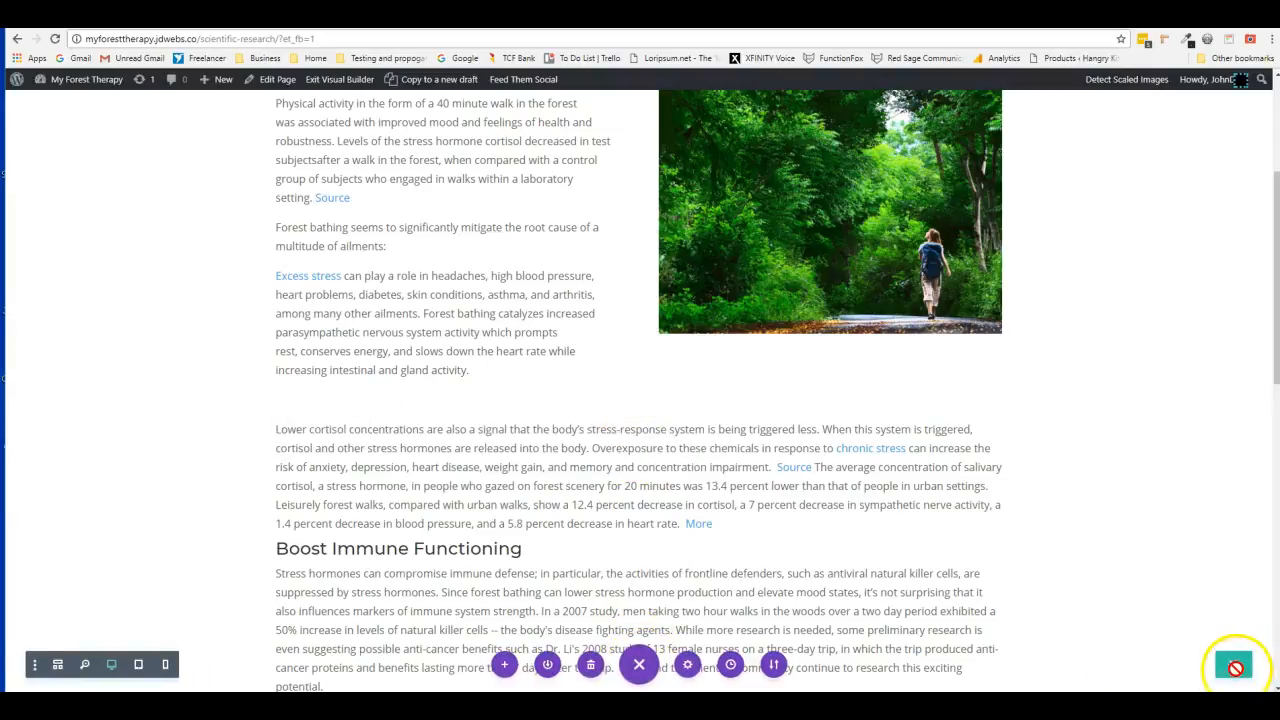
left_click(1234, 668)
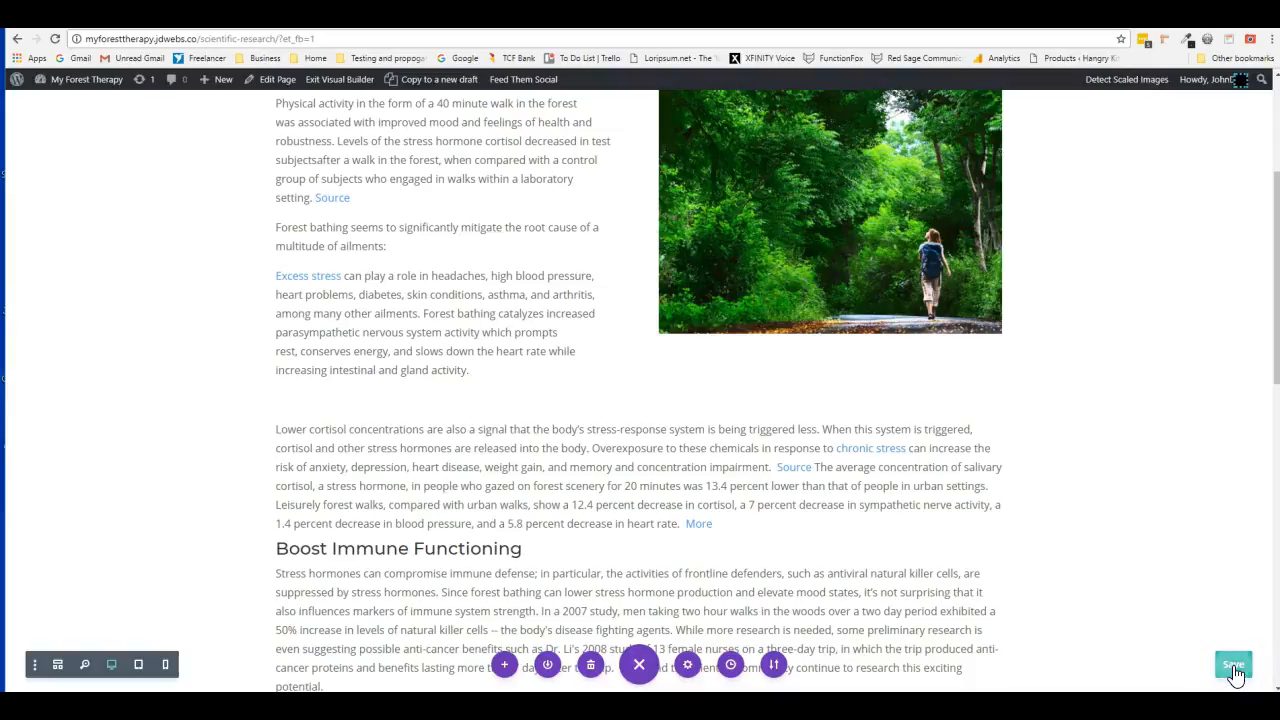
left_click(348, 80)
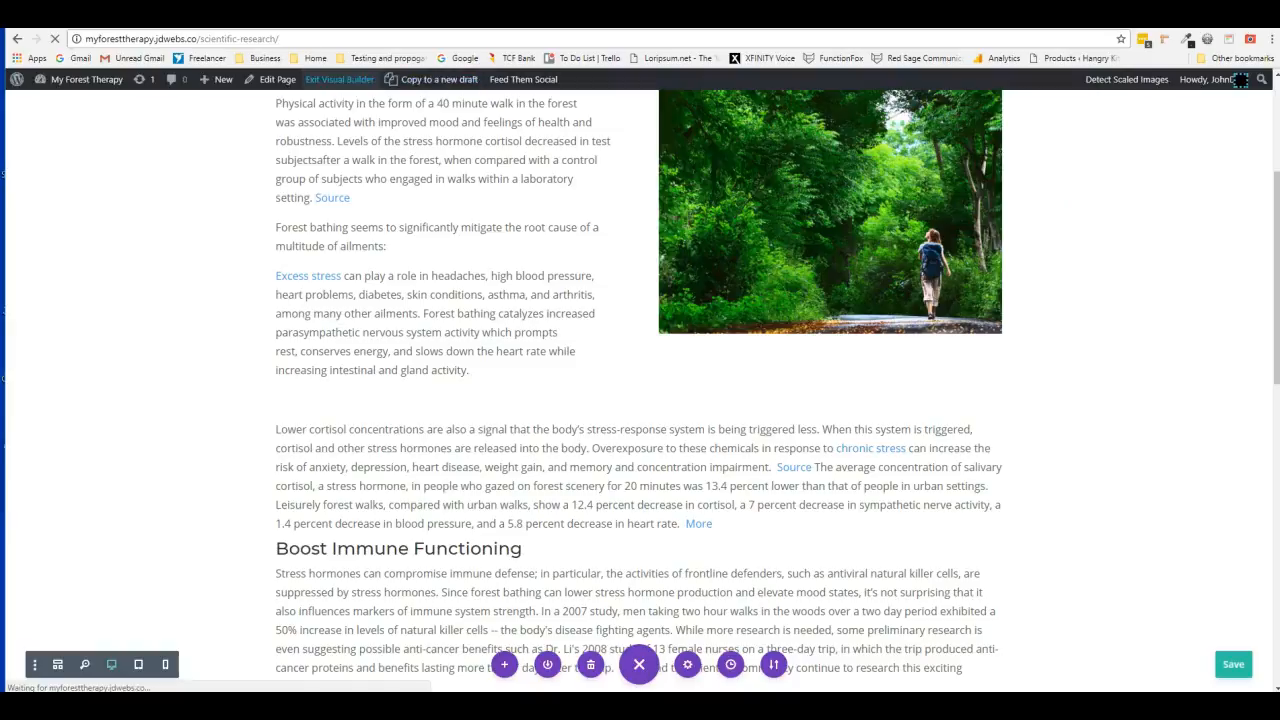
scroll(614, 343, "down", 3)
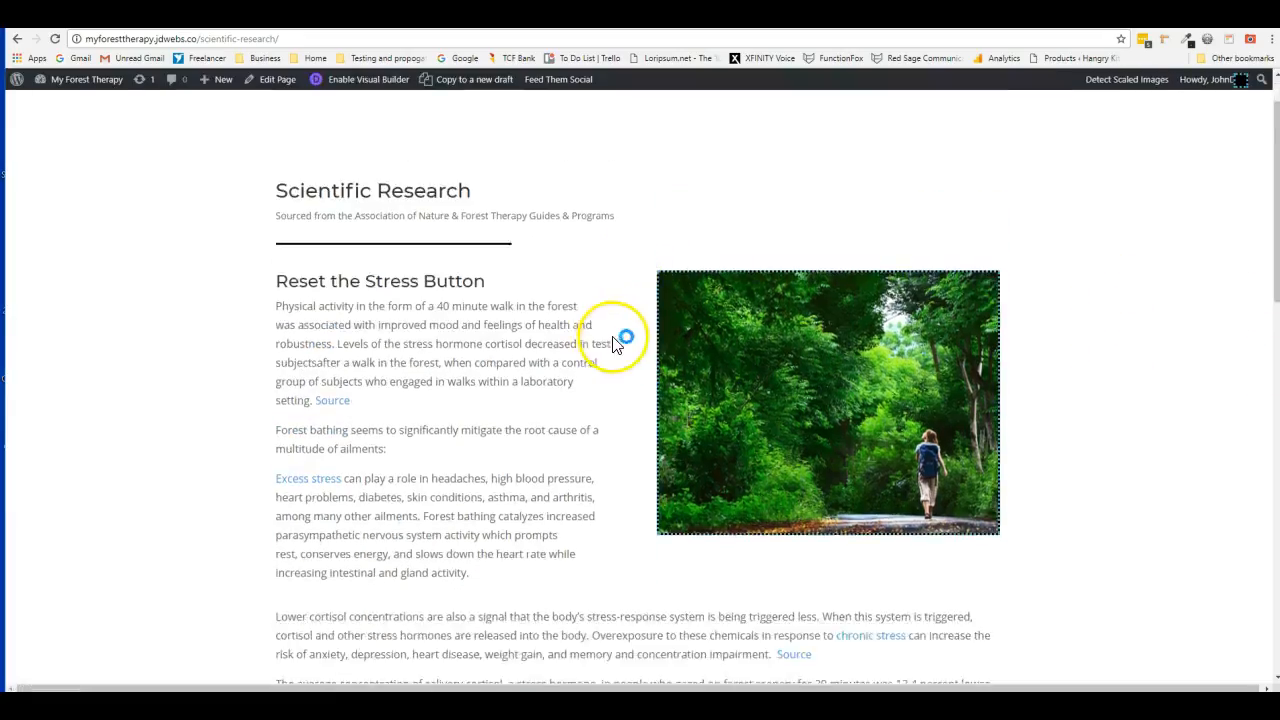
scroll(1060, 360, "up", 1)
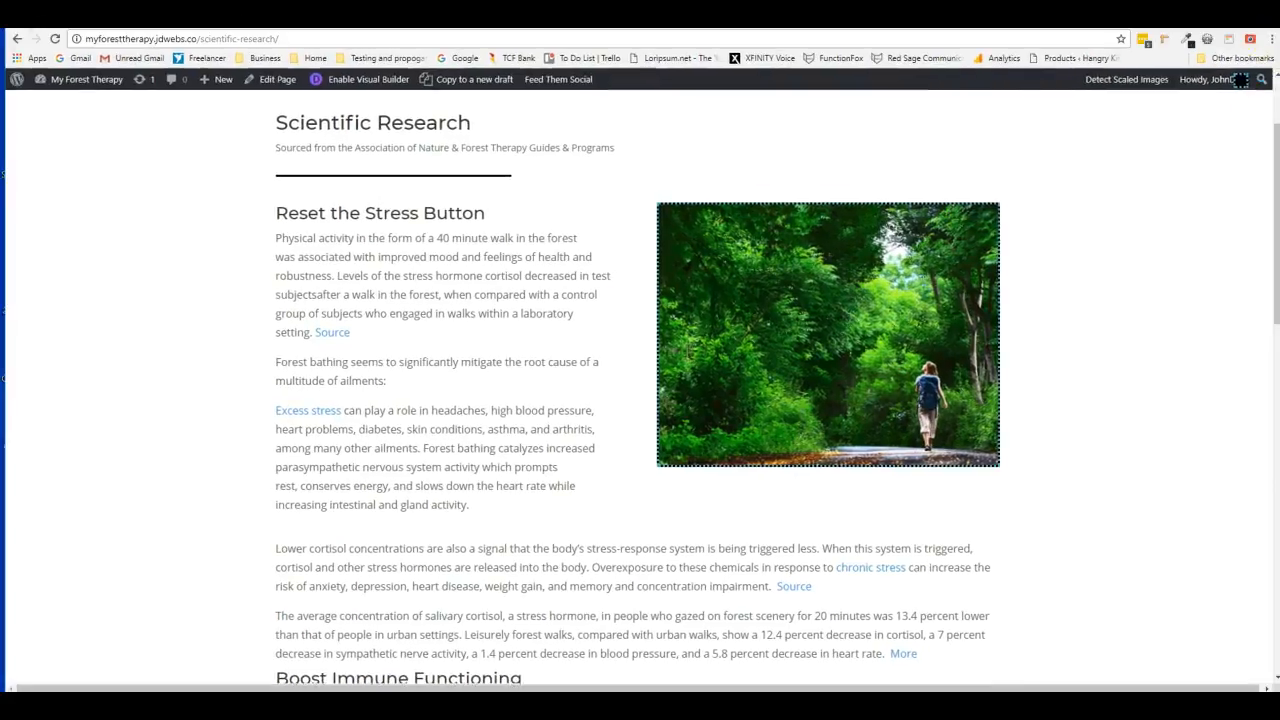
Step: Narrow the browser window to about half width, examine the page's responsive layout around the image, and widen the window again
left_click_drag(1277, 95, 586, 90)
scroll(549, 251, "down", 5)
scroll(549, 251, "down", 4)
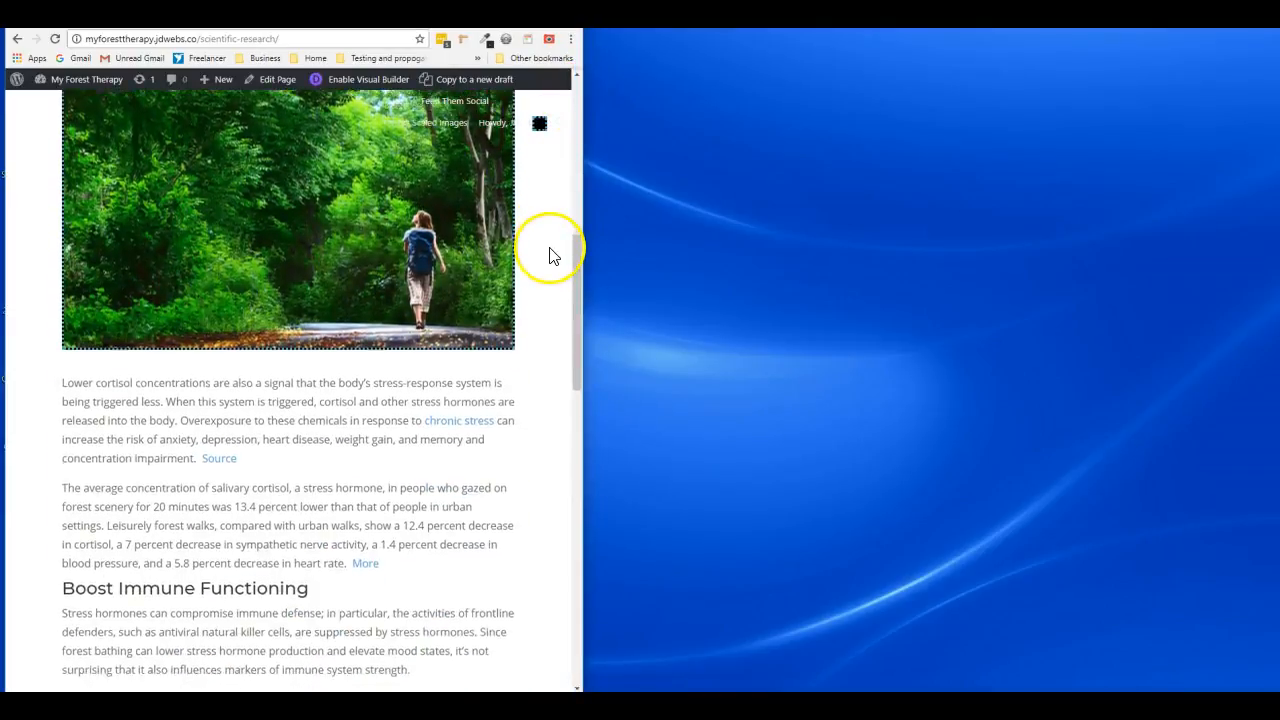
scroll(552, 254, "up", 4)
scroll(555, 258, "up", 6)
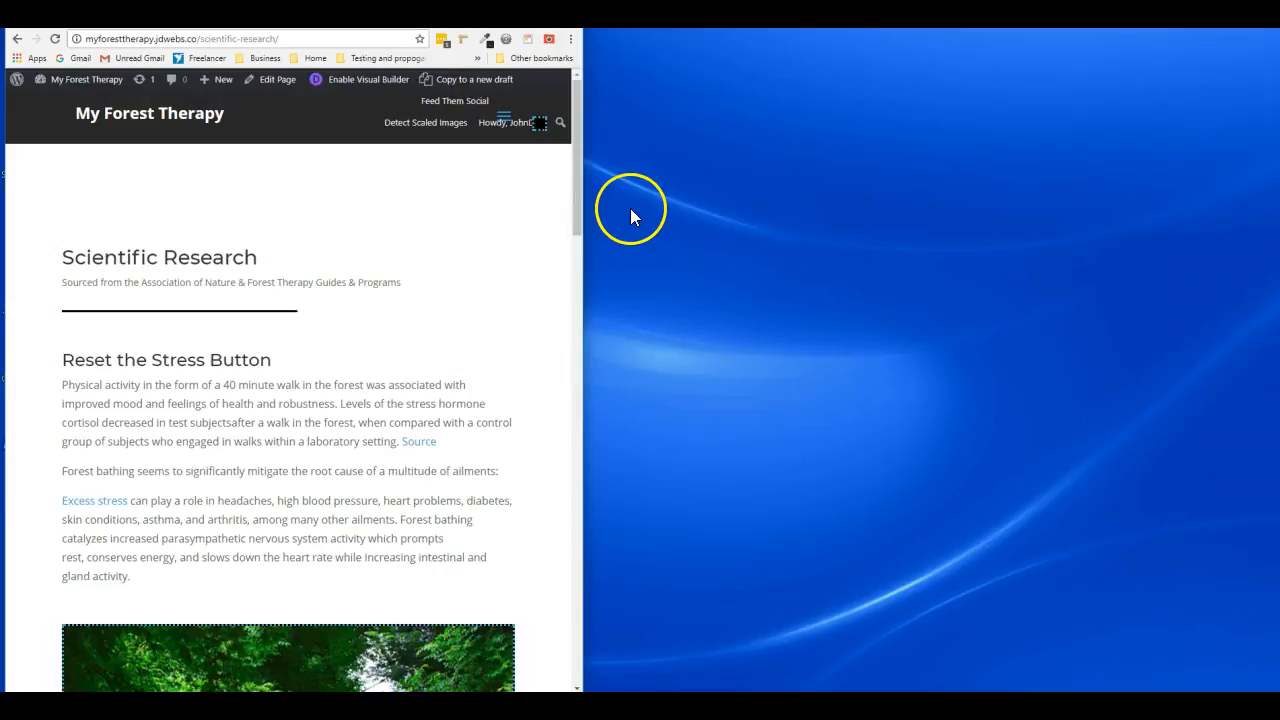
left_click_drag(585, 196, 1220, 251)
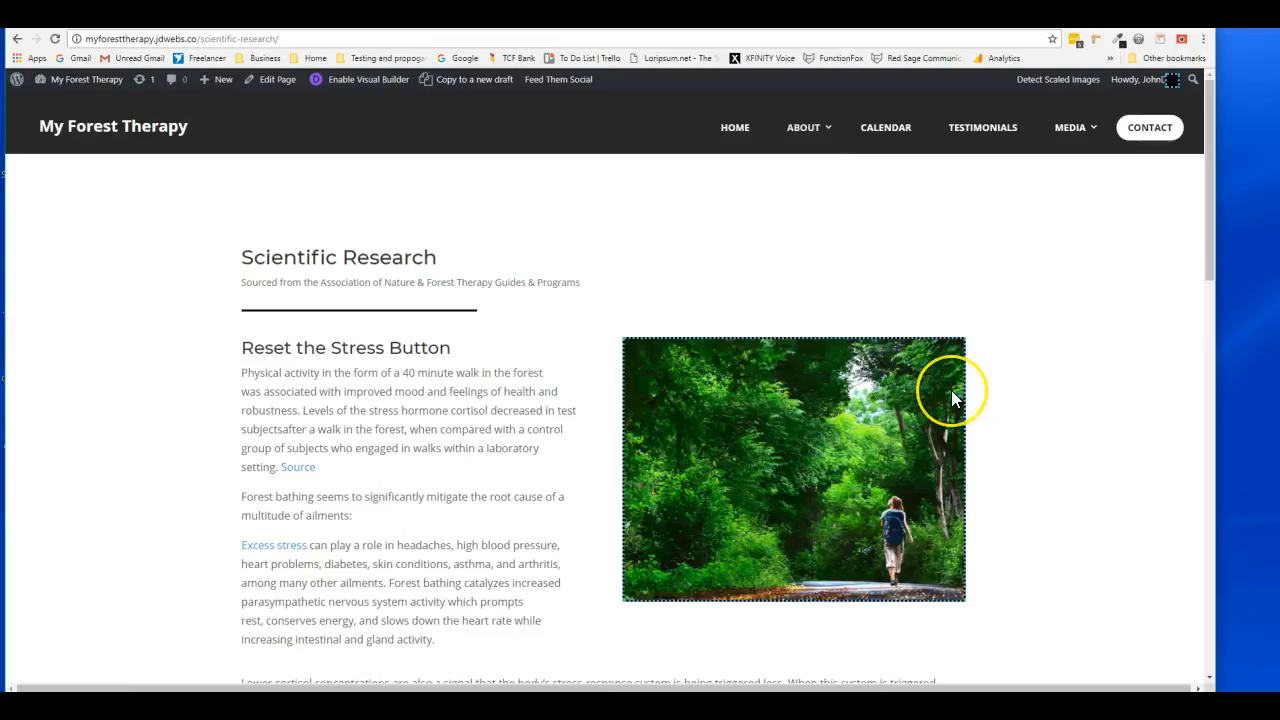
mouse_move(952, 396)
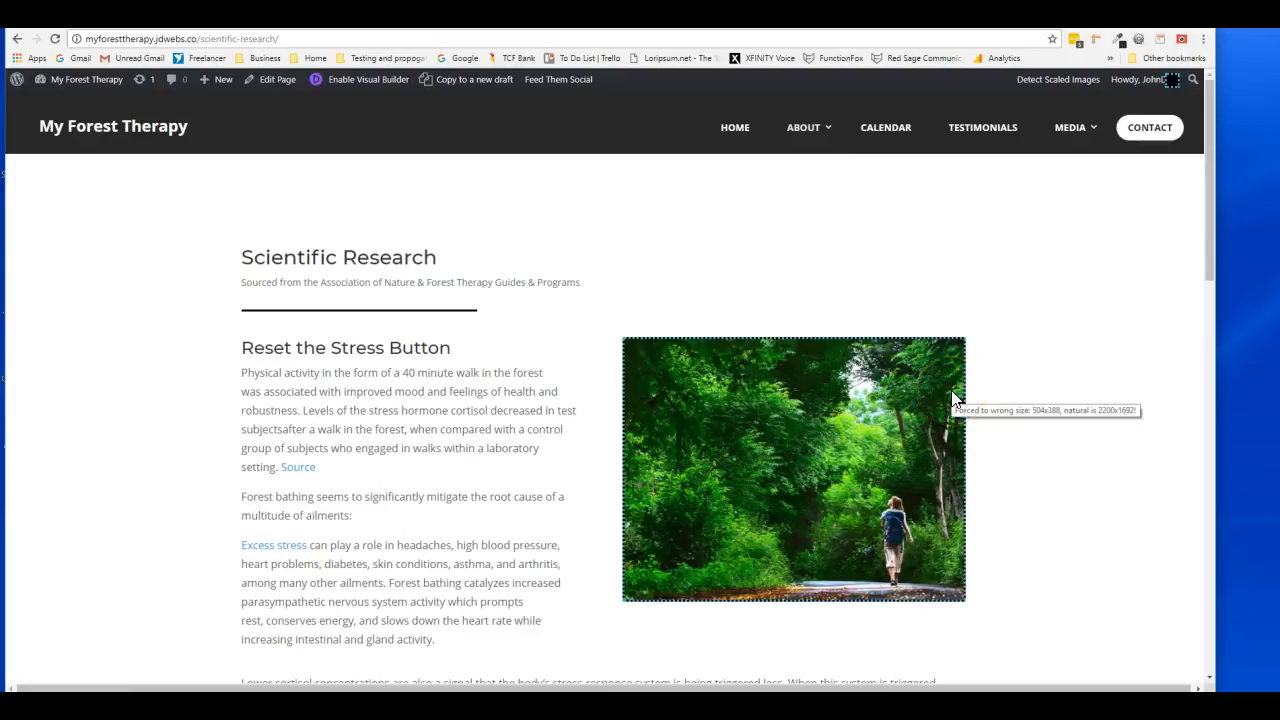